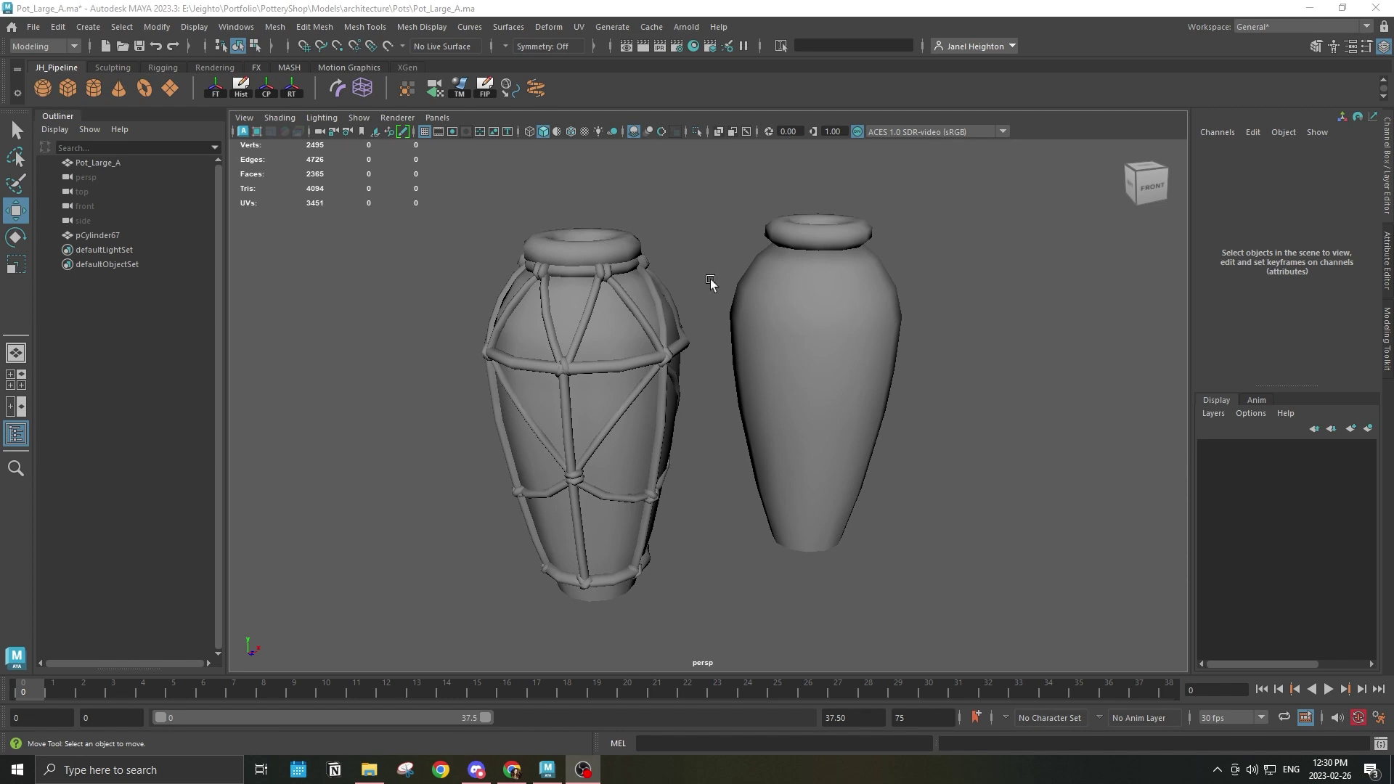
Orbit around the rope-wrapped Pot_Large_A and the plain pot, ending with the plain pot selected
left_click_drag(682, 394, 733, 389, "alt")
left_click(705, 363)
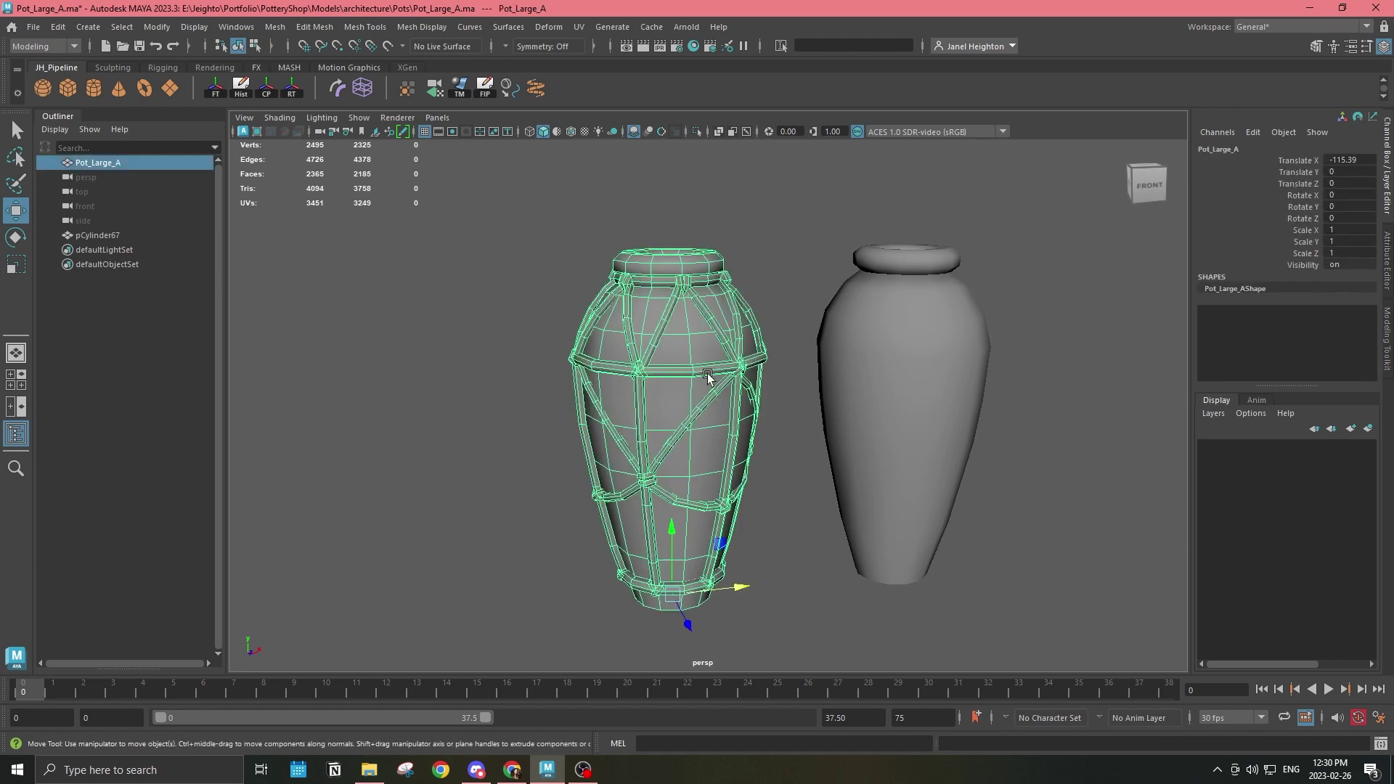
left_click(783, 267)
left_click_drag(694, 491, 746, 377, "alt")
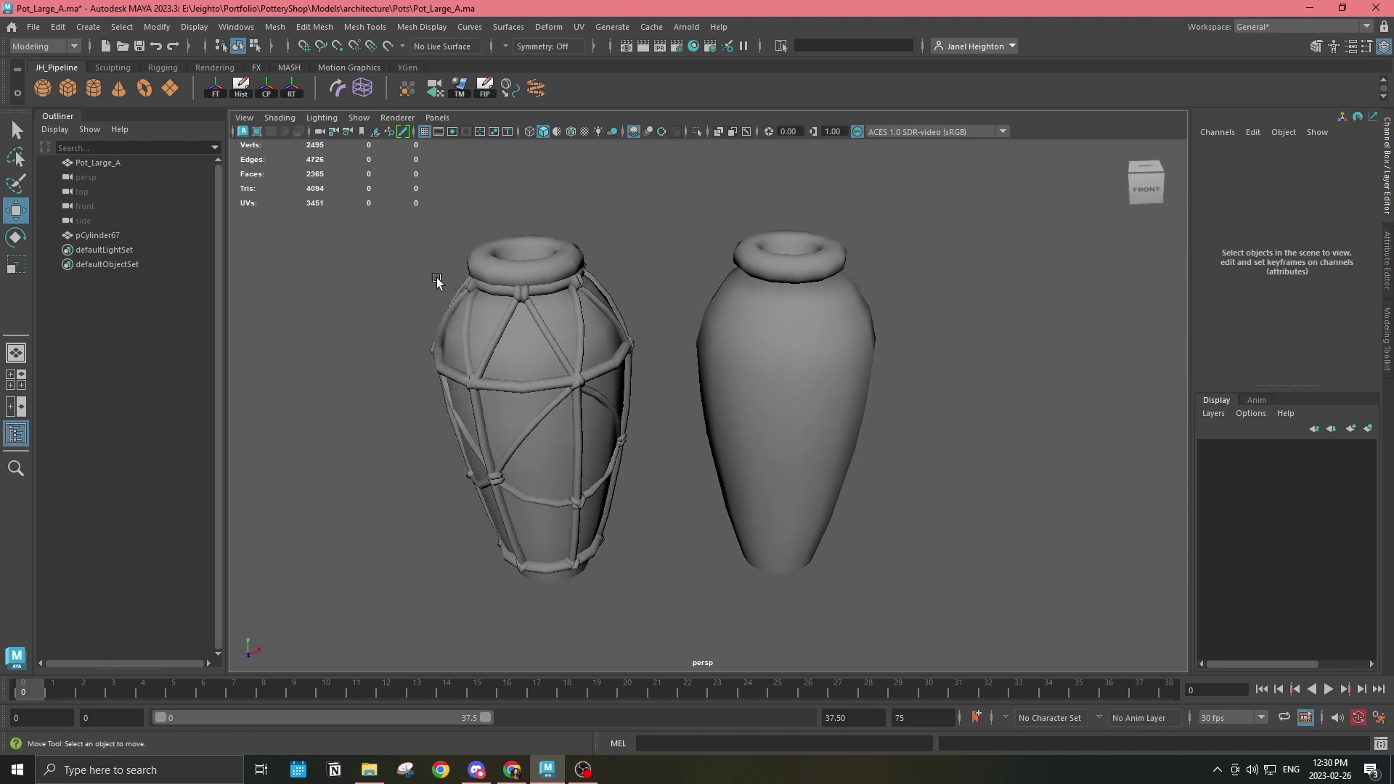
left_click(87, 26)
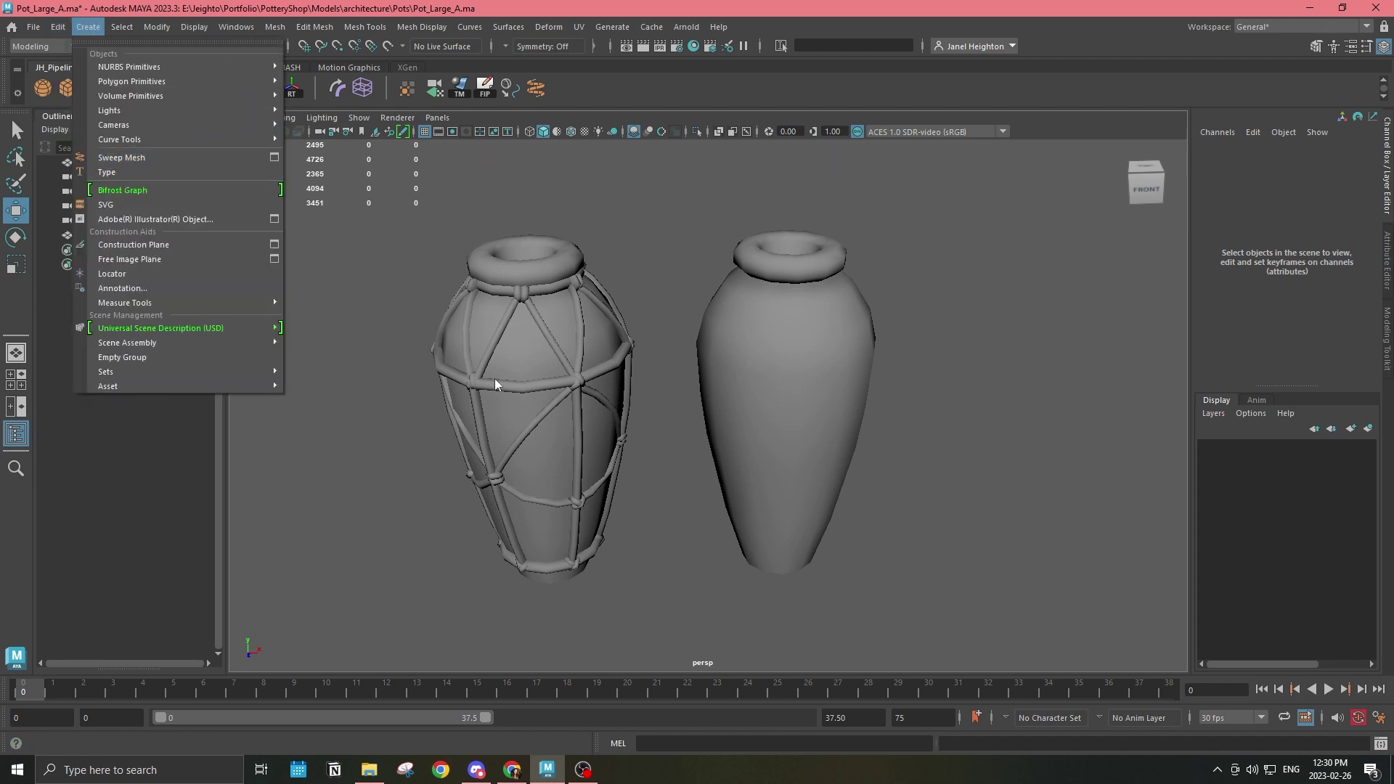
left_click(822, 319)
Duplicate pCylinder67 into a third pot on the right, then frame the middle pot
left_click_drag(822, 319, 706, 312, "alt")
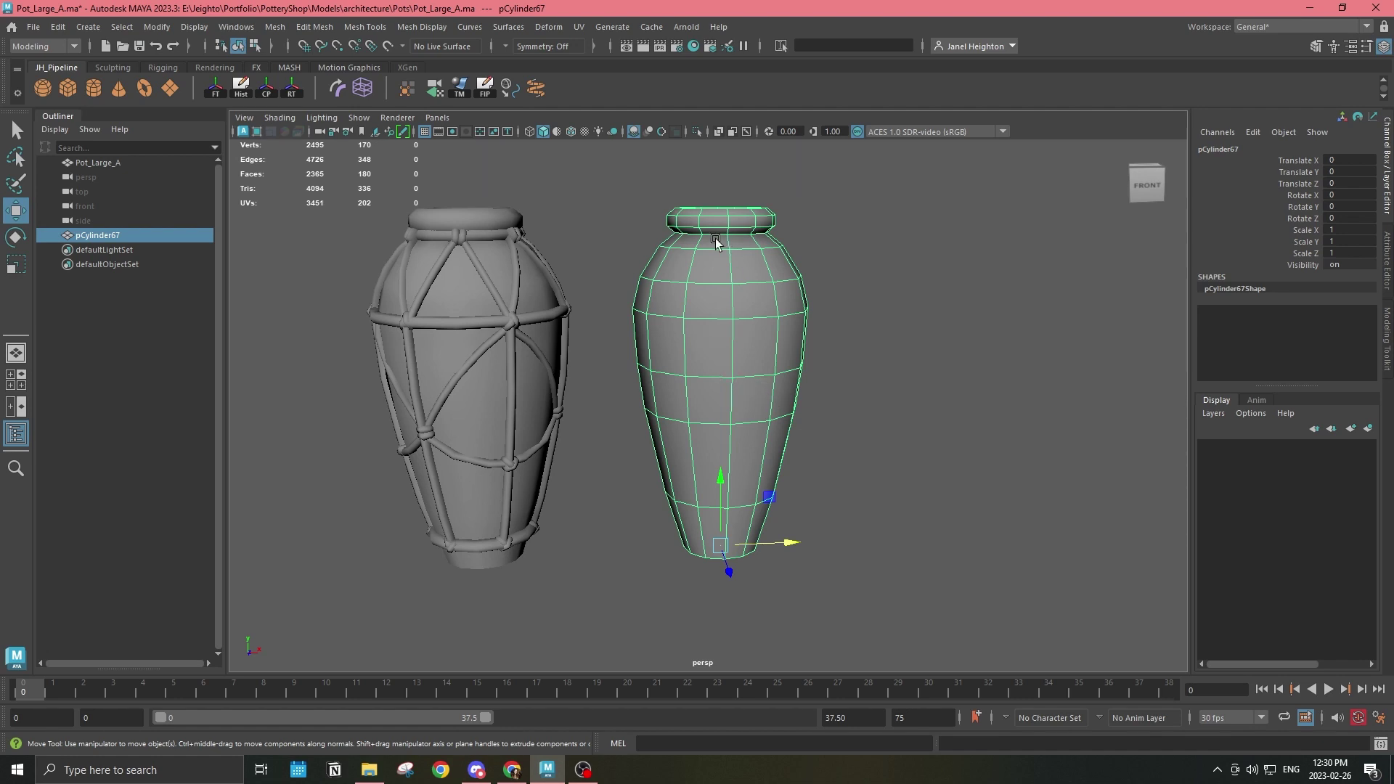
left_click_drag(481, 282, 1074, 508, "alt")
key("ctrl+d")
left_click(883, 588)
left_click(742, 376)
key("f")
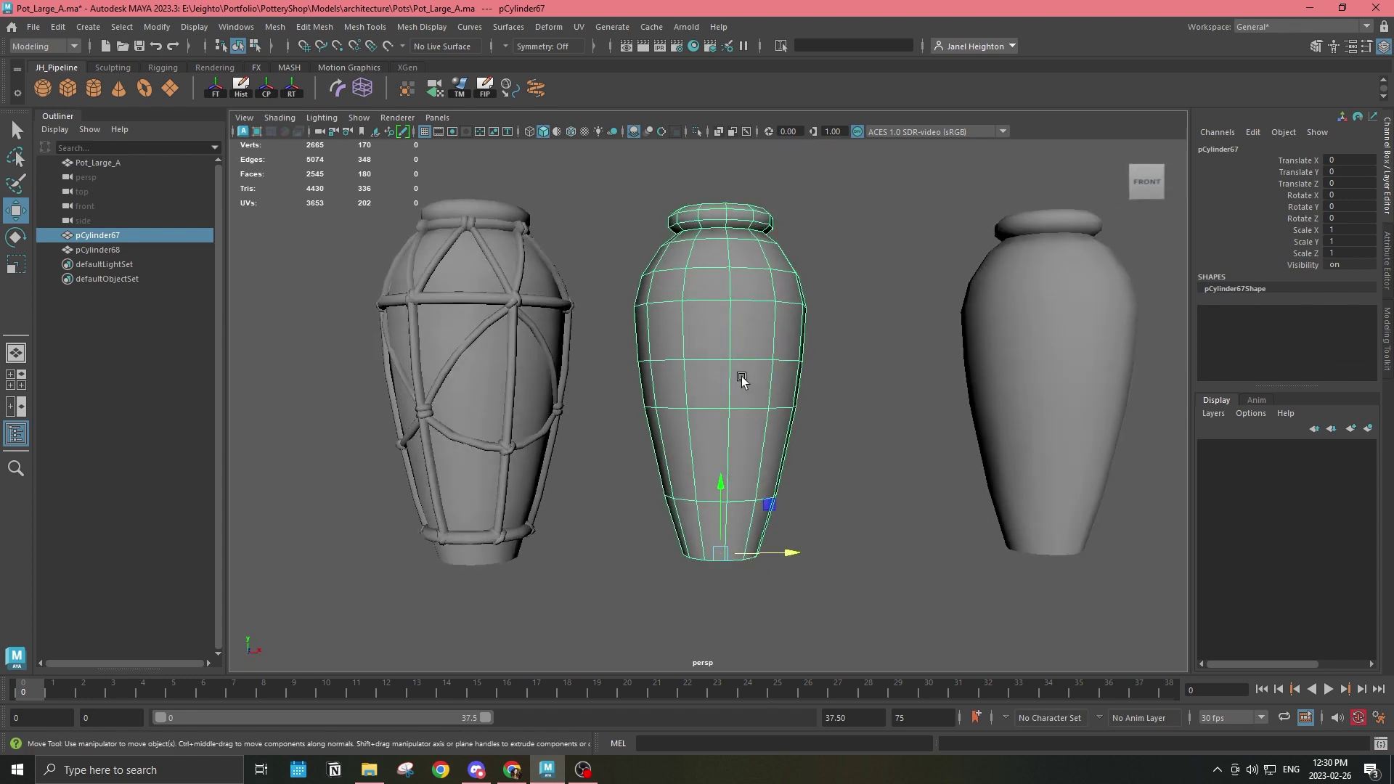
Bevel the middle pot's top and bottom edge loops with Fraction 0.2 and 2 segments
right_click_drag(709, 294, 716, 225)
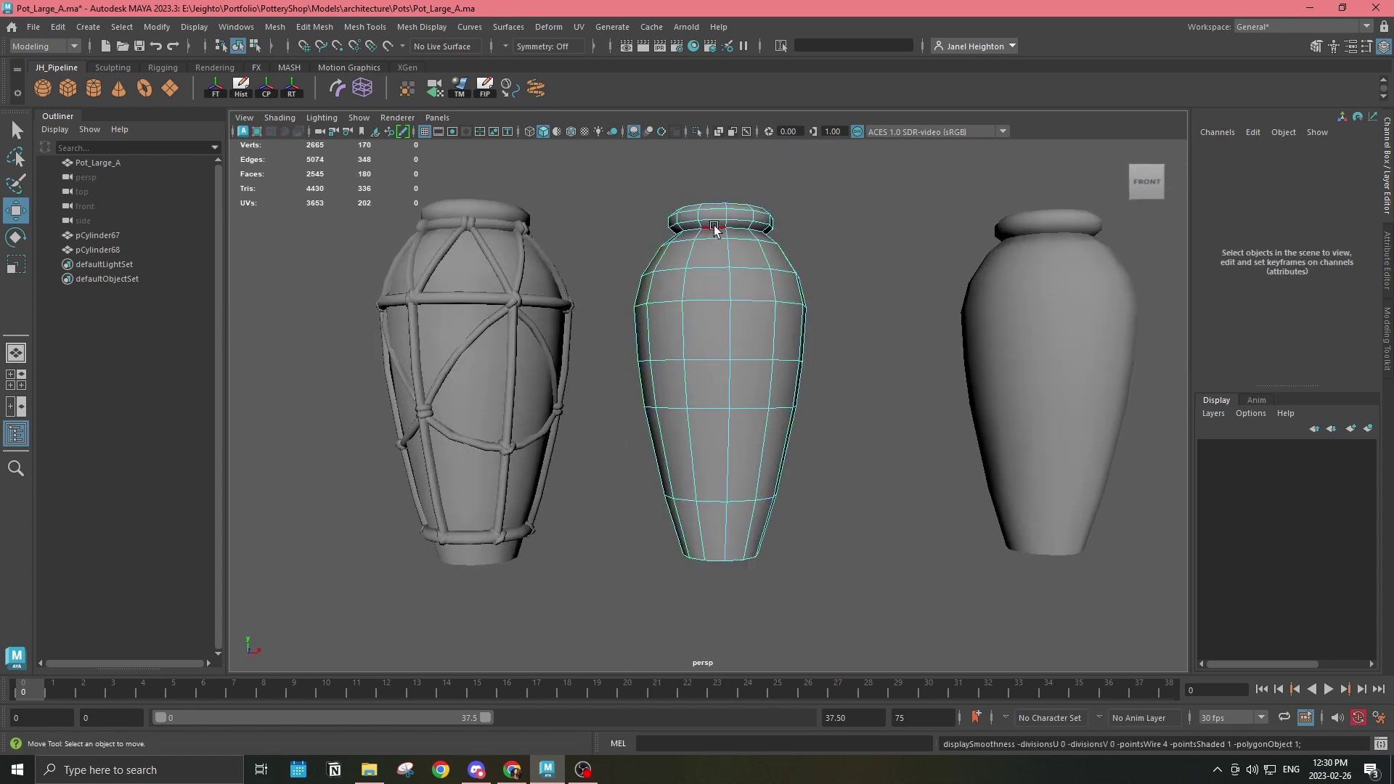
double_click(716, 231)
double_click(716, 563, "shift")
left_click_drag(721, 563, 798, 437, "alt")
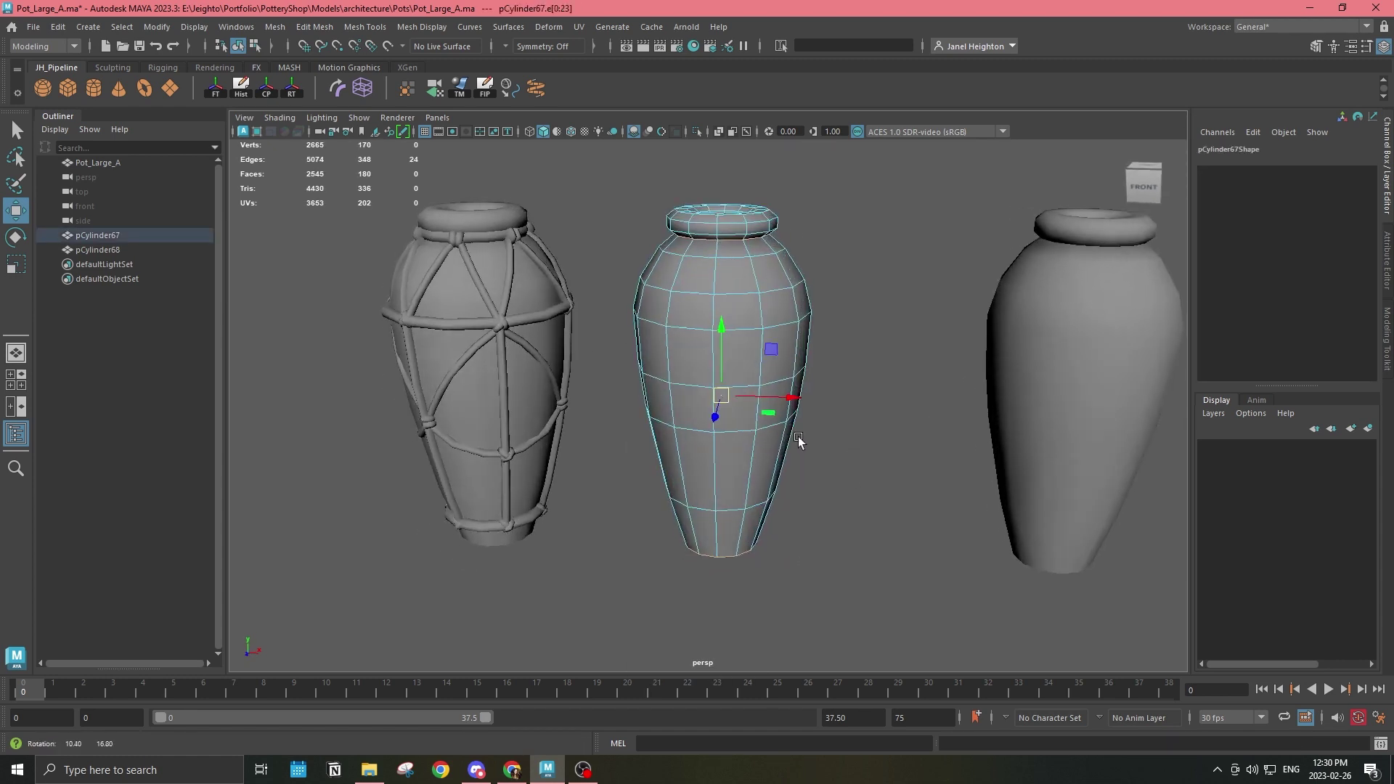
right_click_drag(708, 340, 765, 351, "shift")
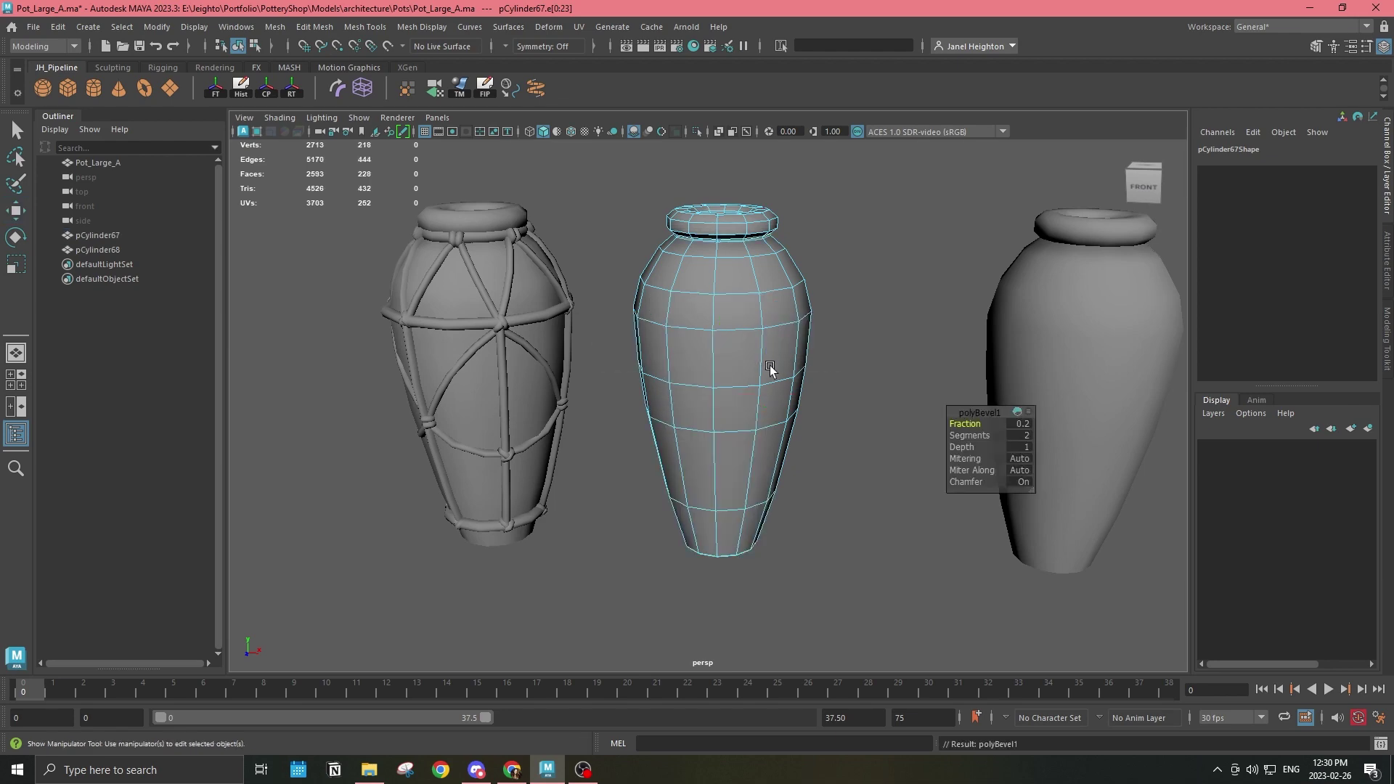
Toggle smooth preview to check the bevelled pot, then return it to object selection
scroll(726, 348, "up", 5)
key("3")
key("1")
scroll(749, 345, "down", 3)
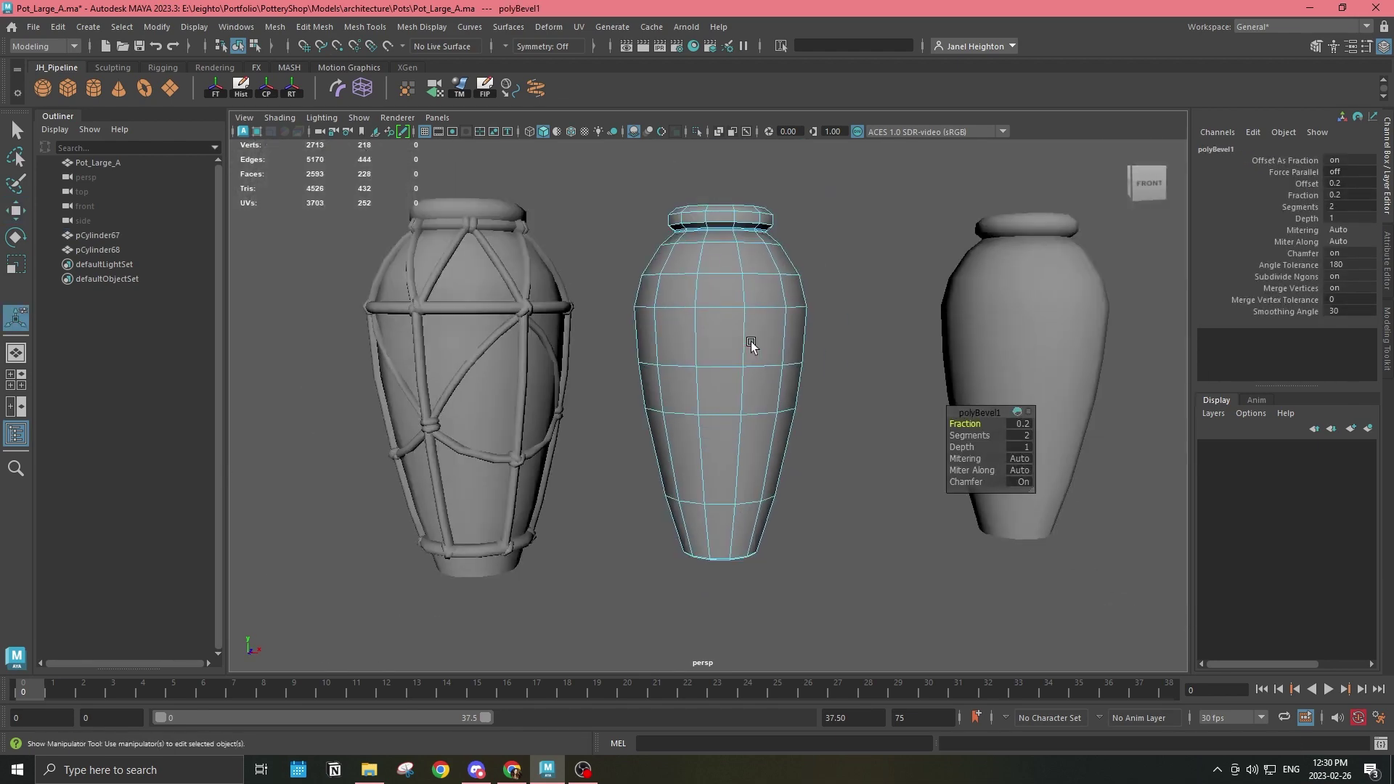
left_click_drag(749, 348, 734, 286, "alt")
key("3")
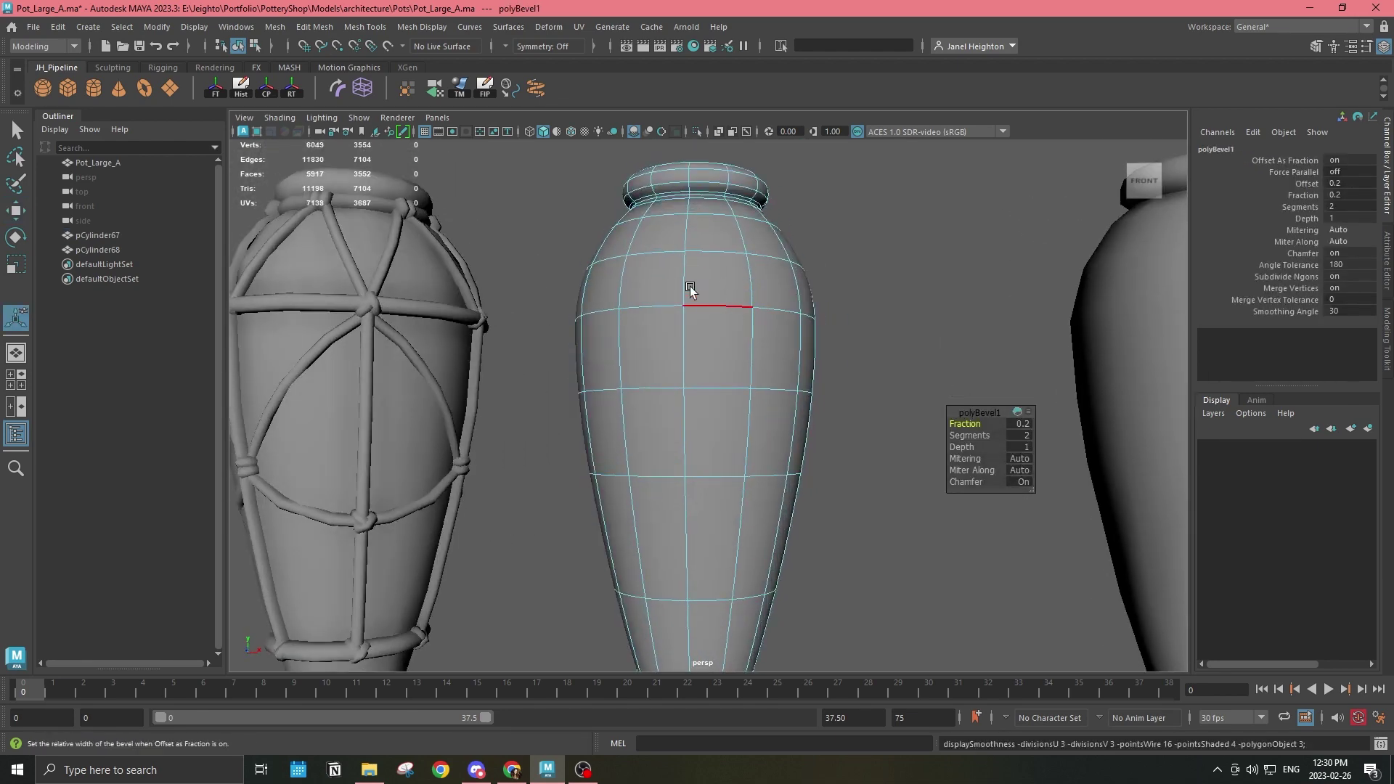
scroll(688, 220, "up", 2)
scroll(688, 220, "down", 4)
key("1")
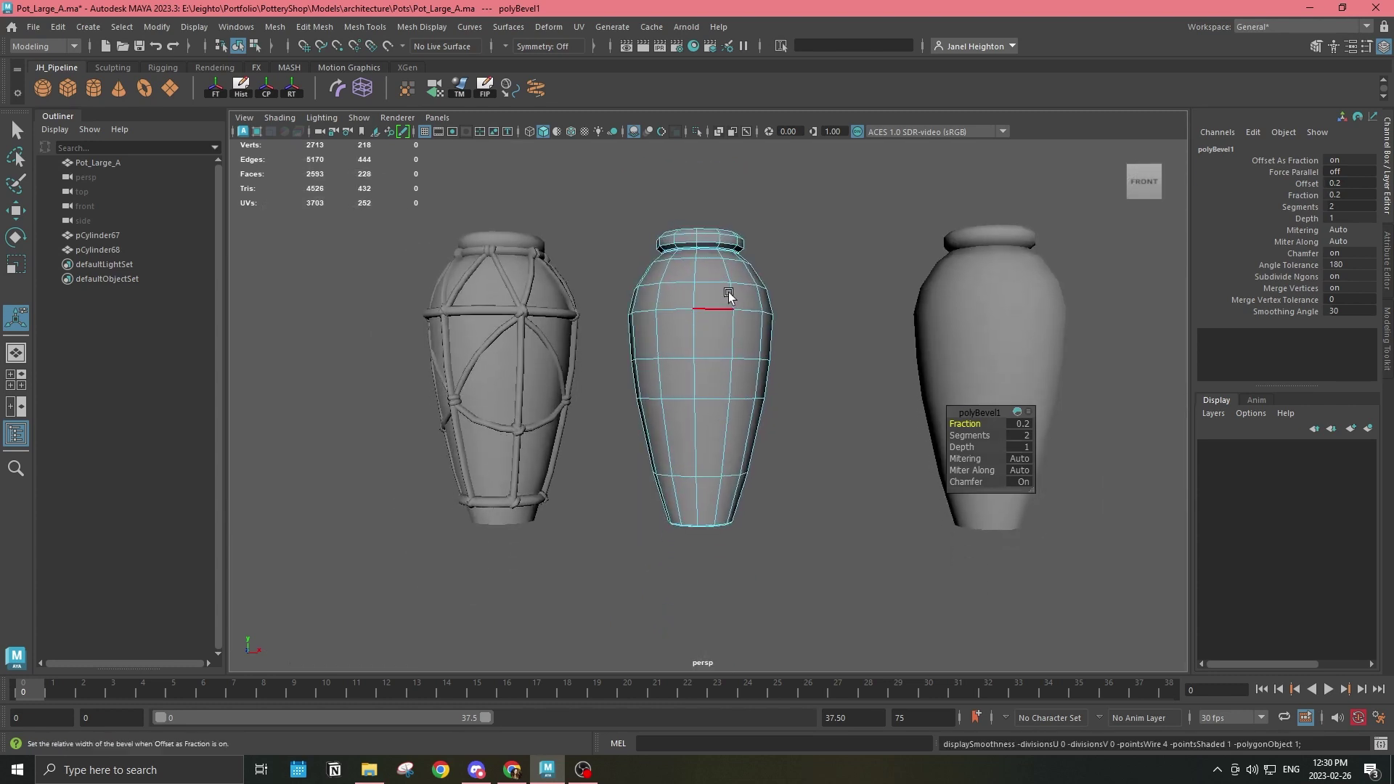
right_click_drag(715, 301, 830, 258)
left_click(279, 29)
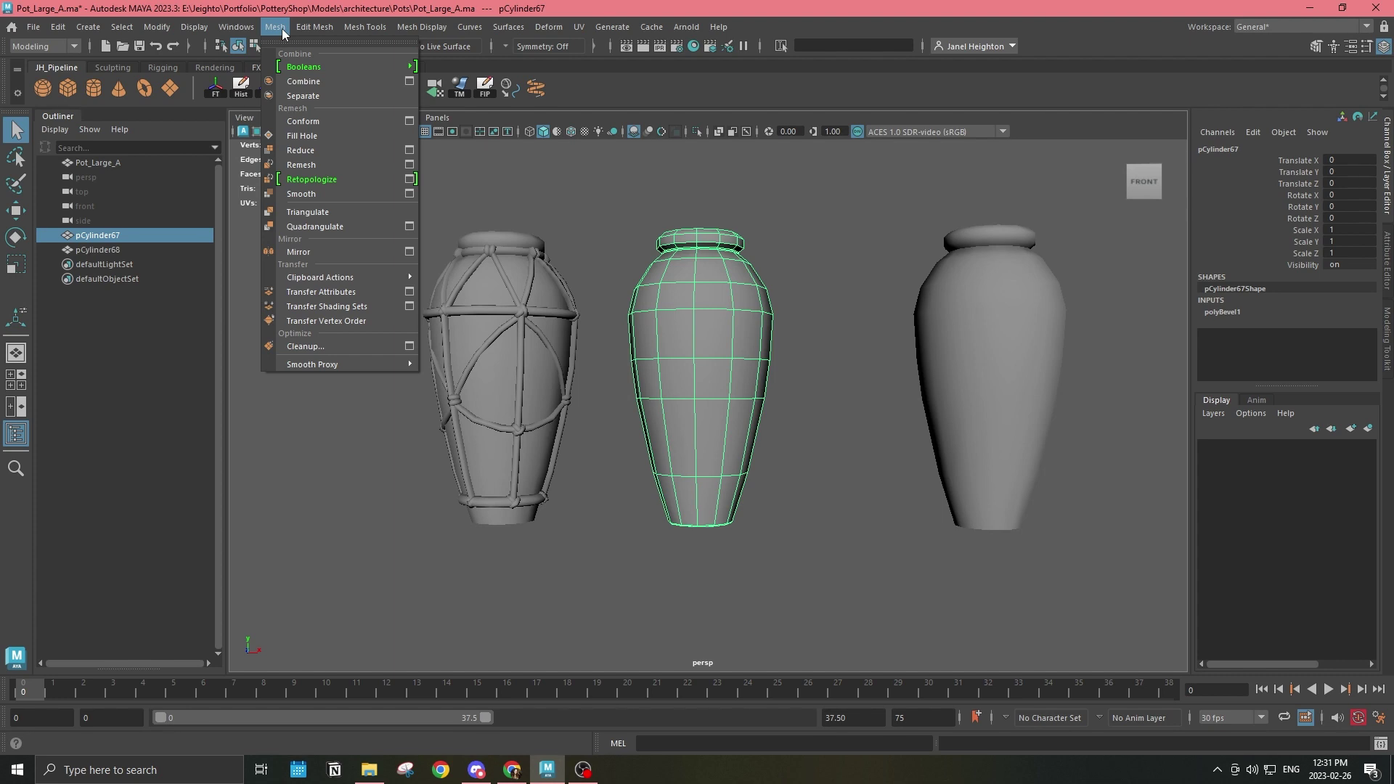
Apply Mesh > Smooth to the middle pot pCylinder67 and reselect it
left_click(301, 194)
left_click(818, 323)
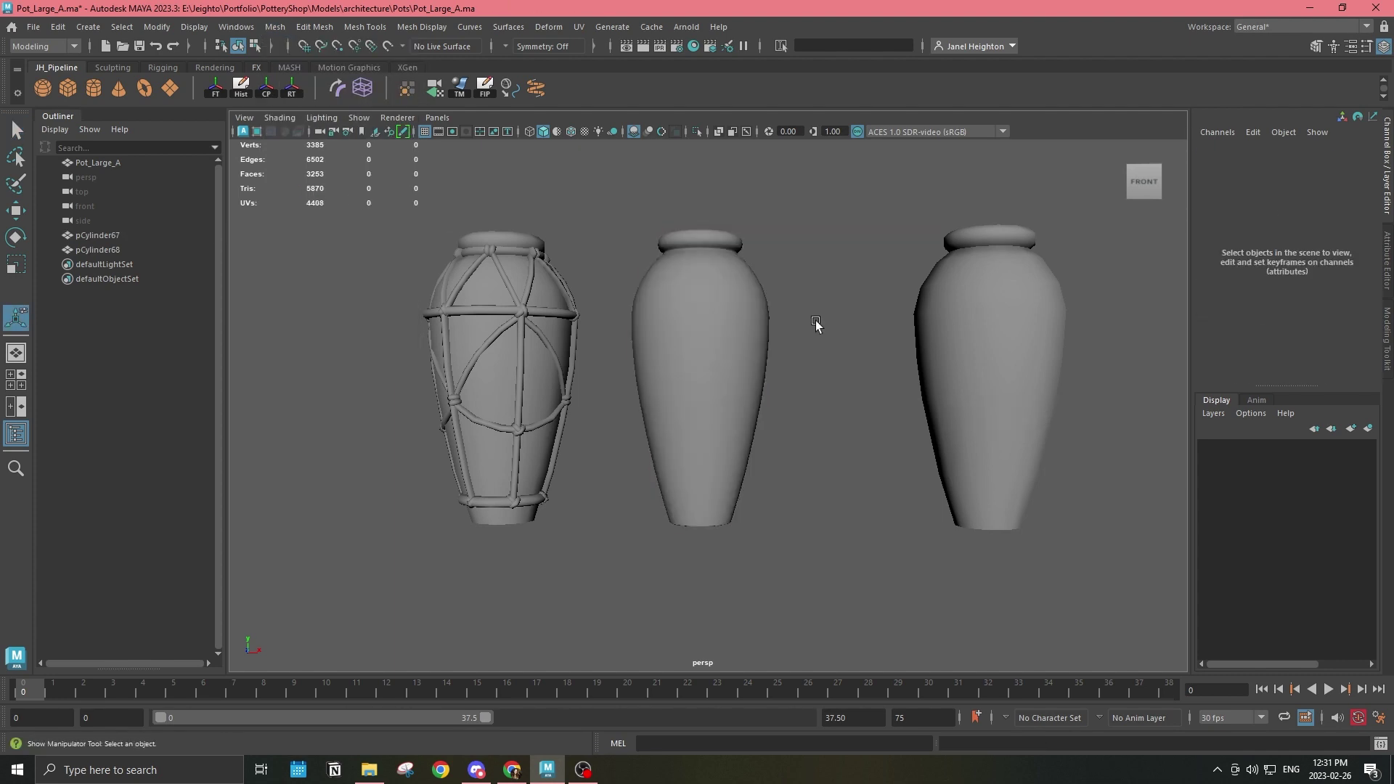
scroll(731, 342, "up", 3)
left_click(747, 317)
scroll(821, 302, "down", 4)
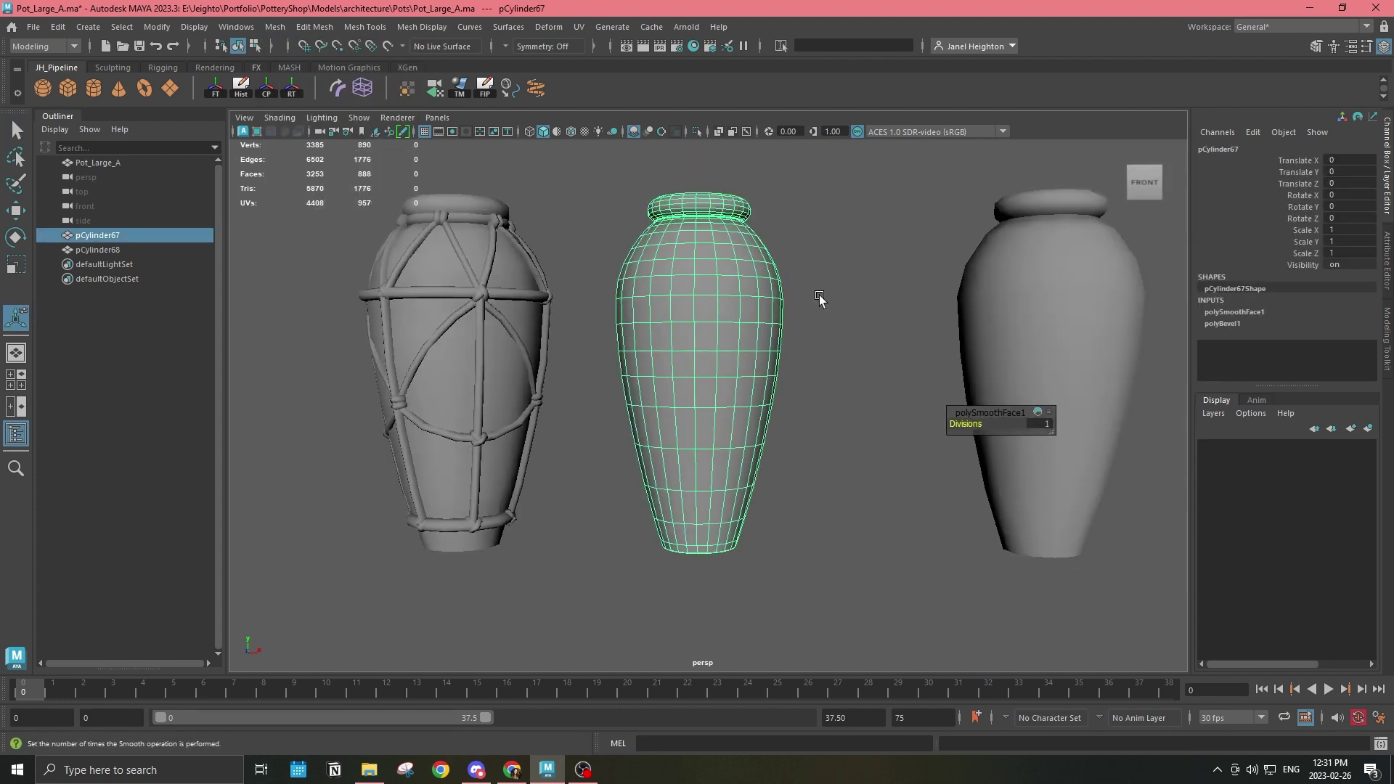
Delete the middle pot's construction history with Alt+Shift+D
key("alt+shift+d")
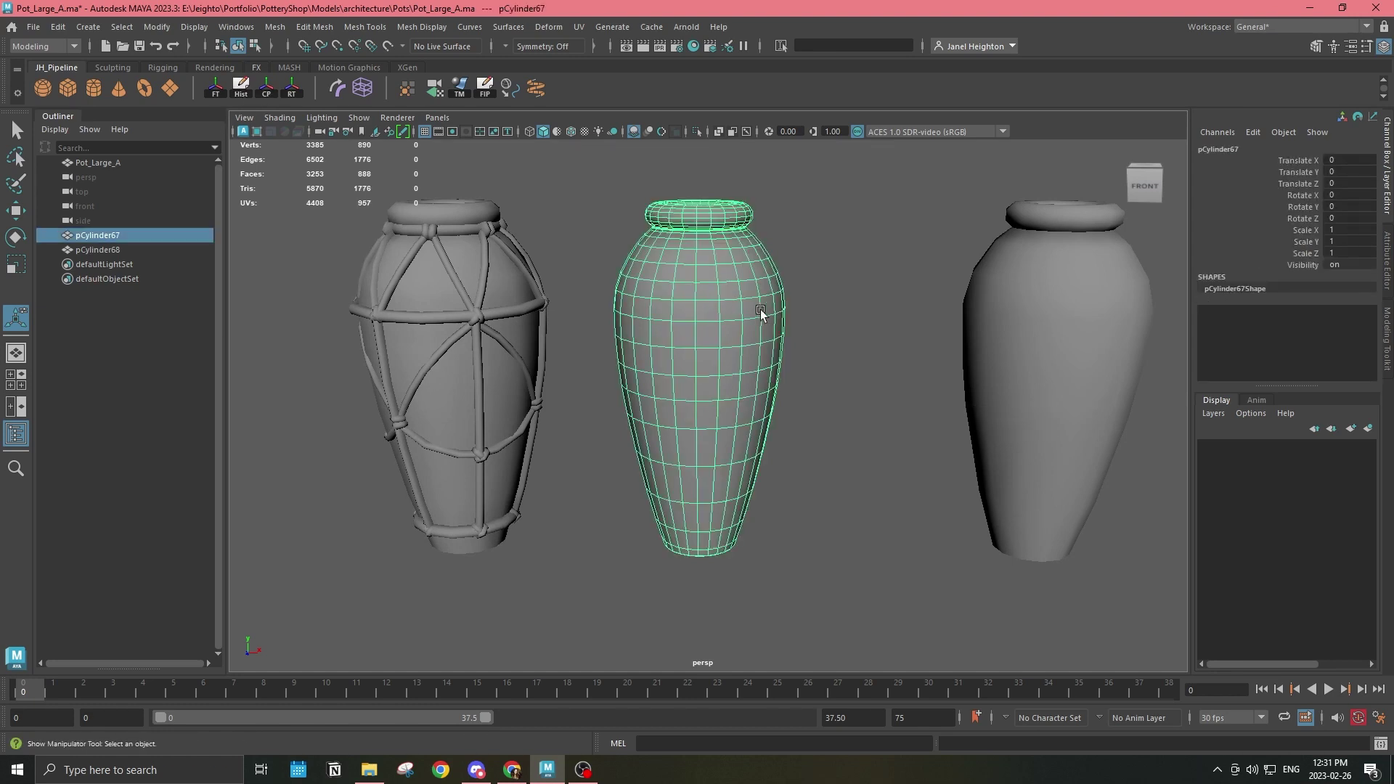
left_click_drag(741, 311, 744, 305, "alt")
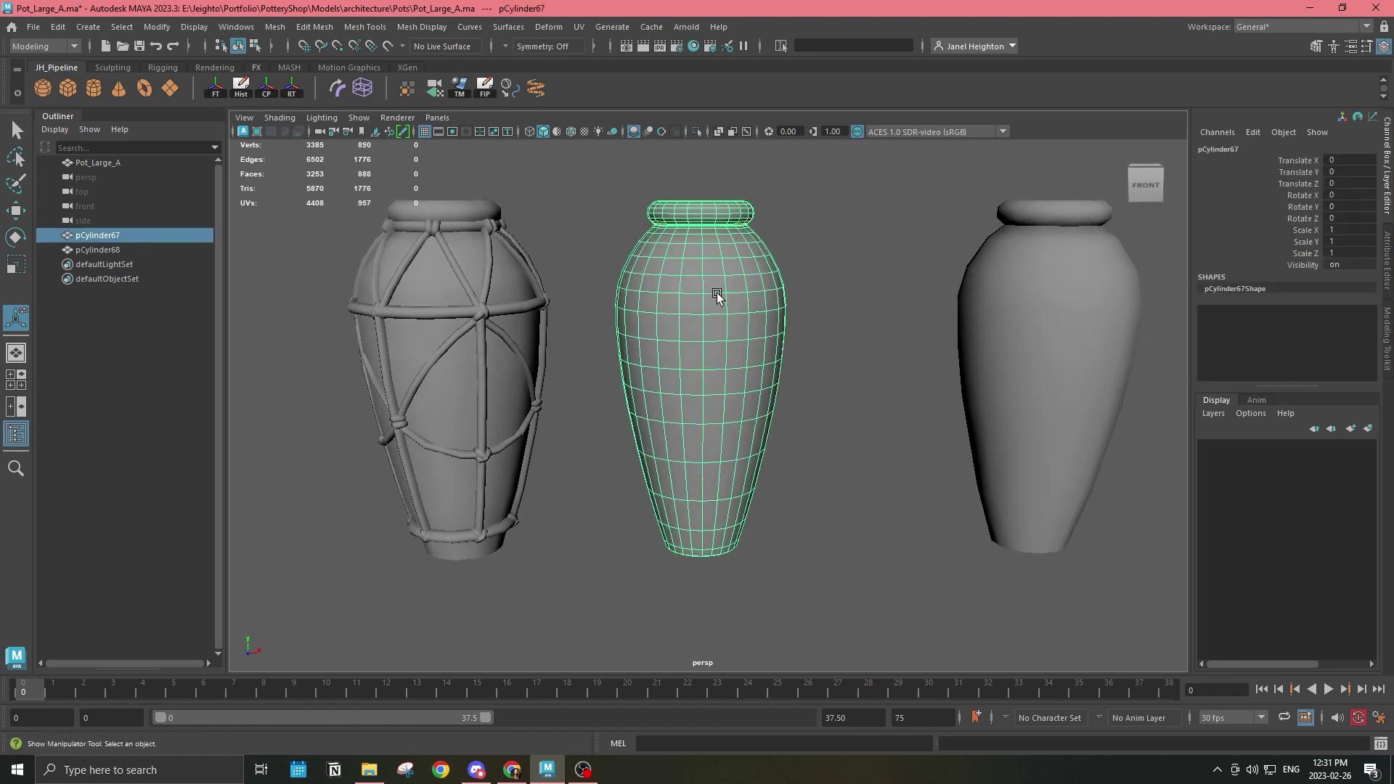
key("1")
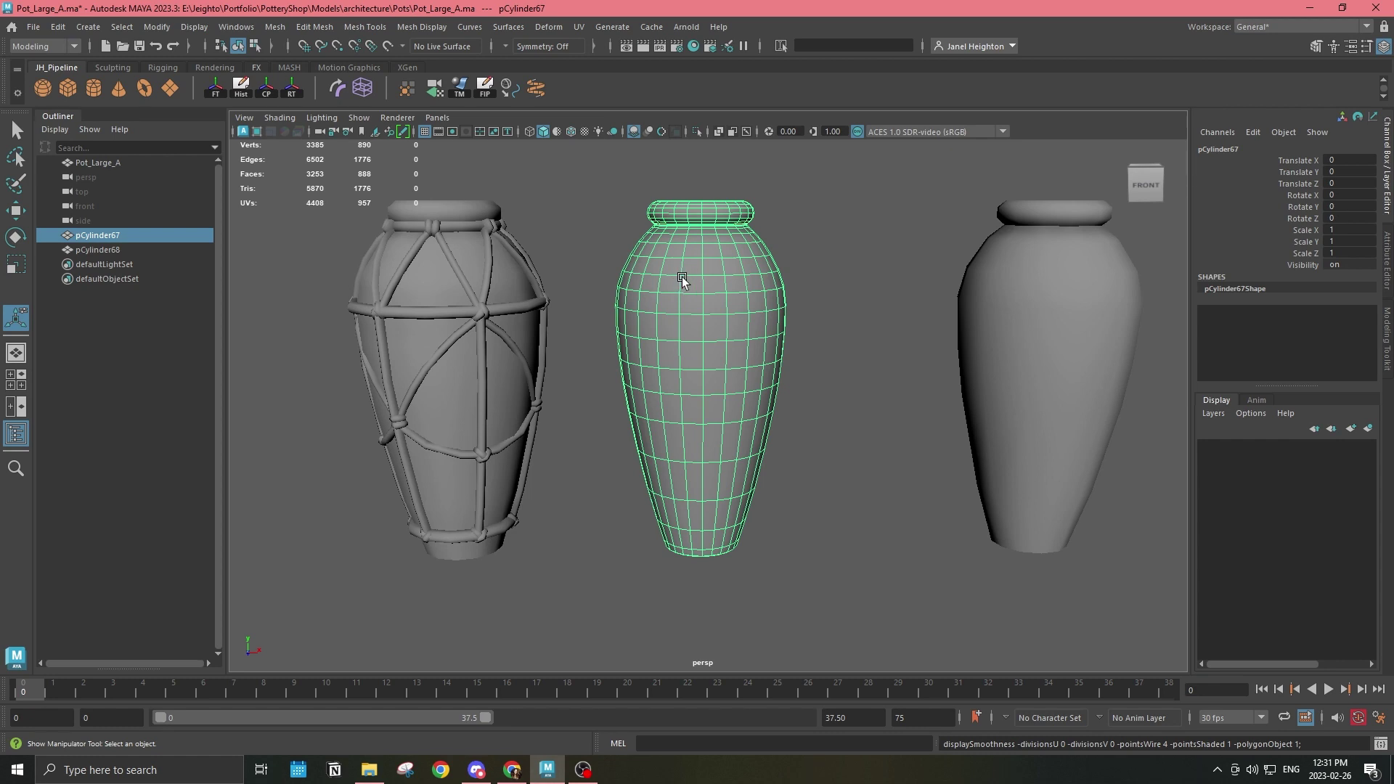
scroll(787, 330, "down", 3)
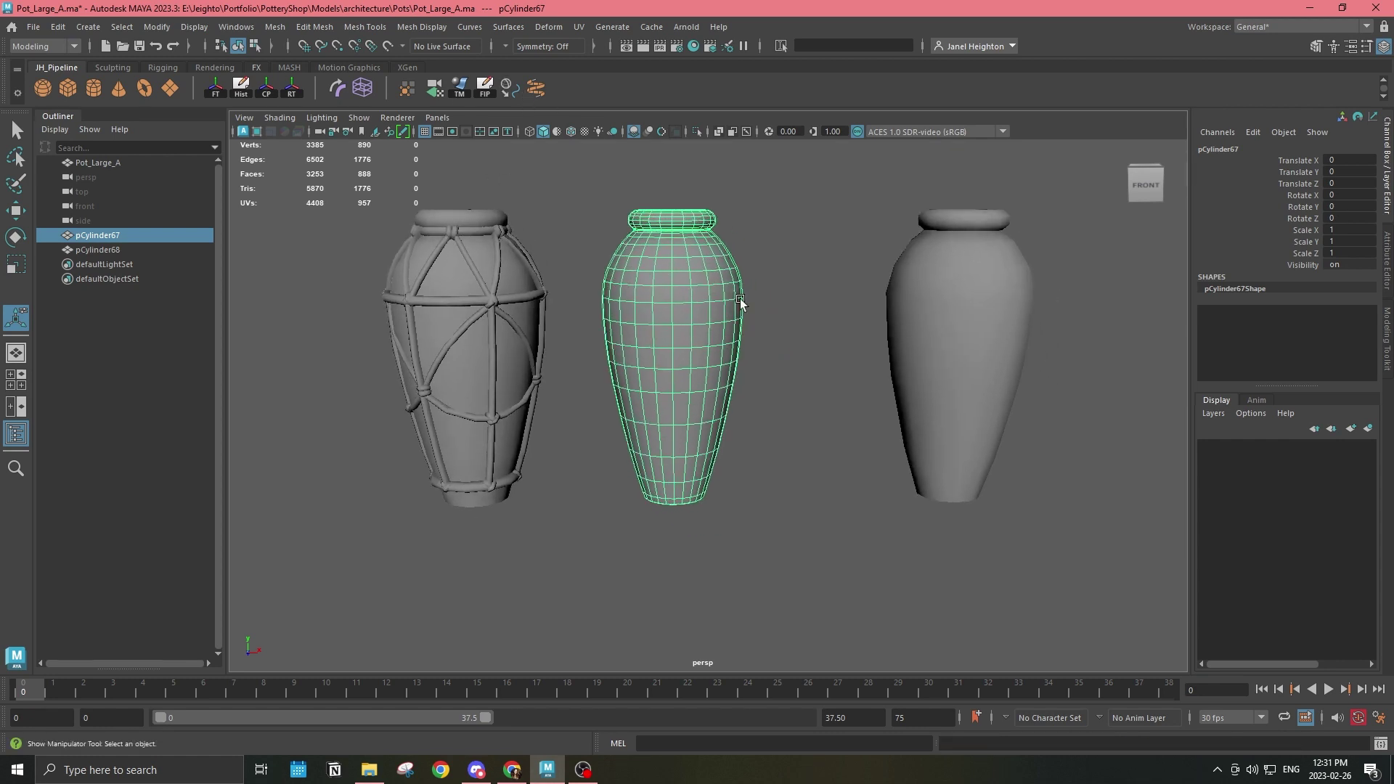
scroll(679, 304, "up", 3)
left_click(88, 26)
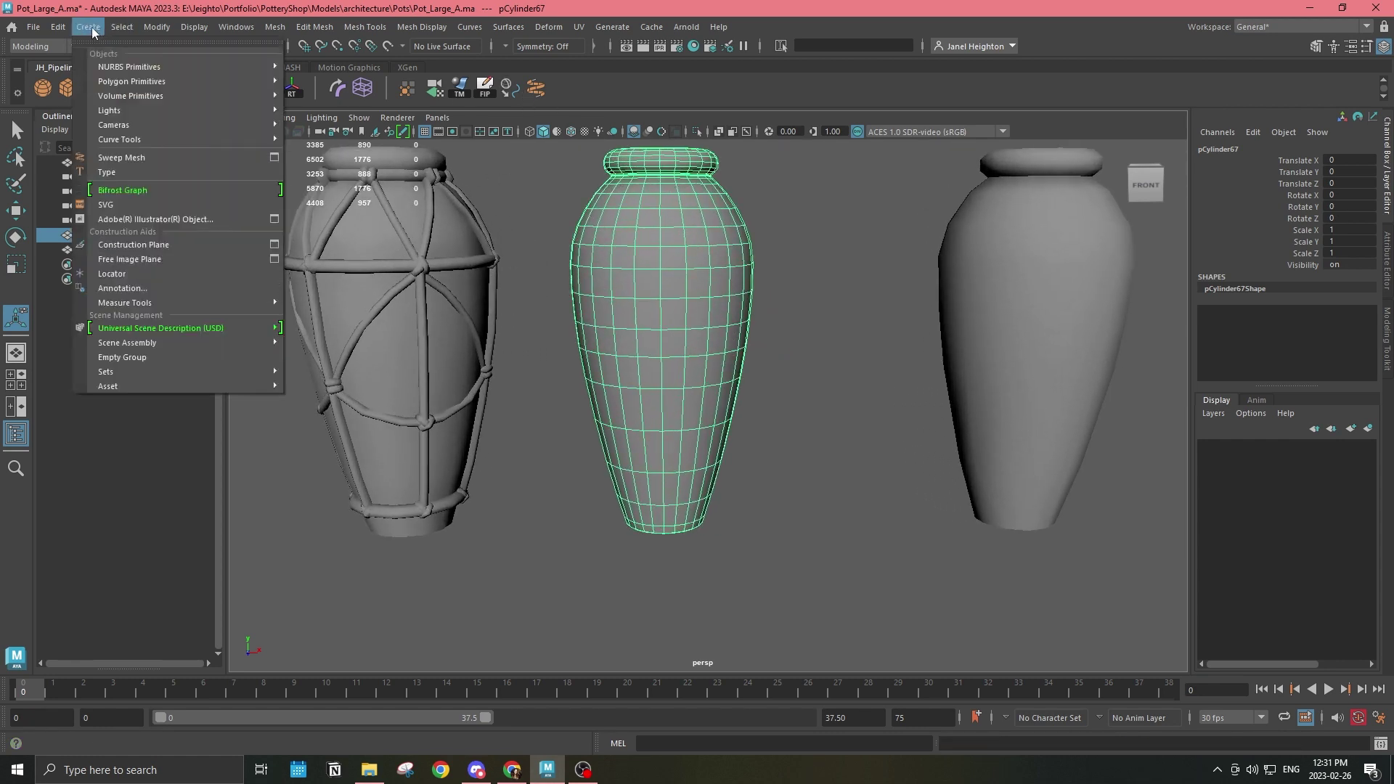
mouse_move(105, 82)
mouse_move(120, 140)
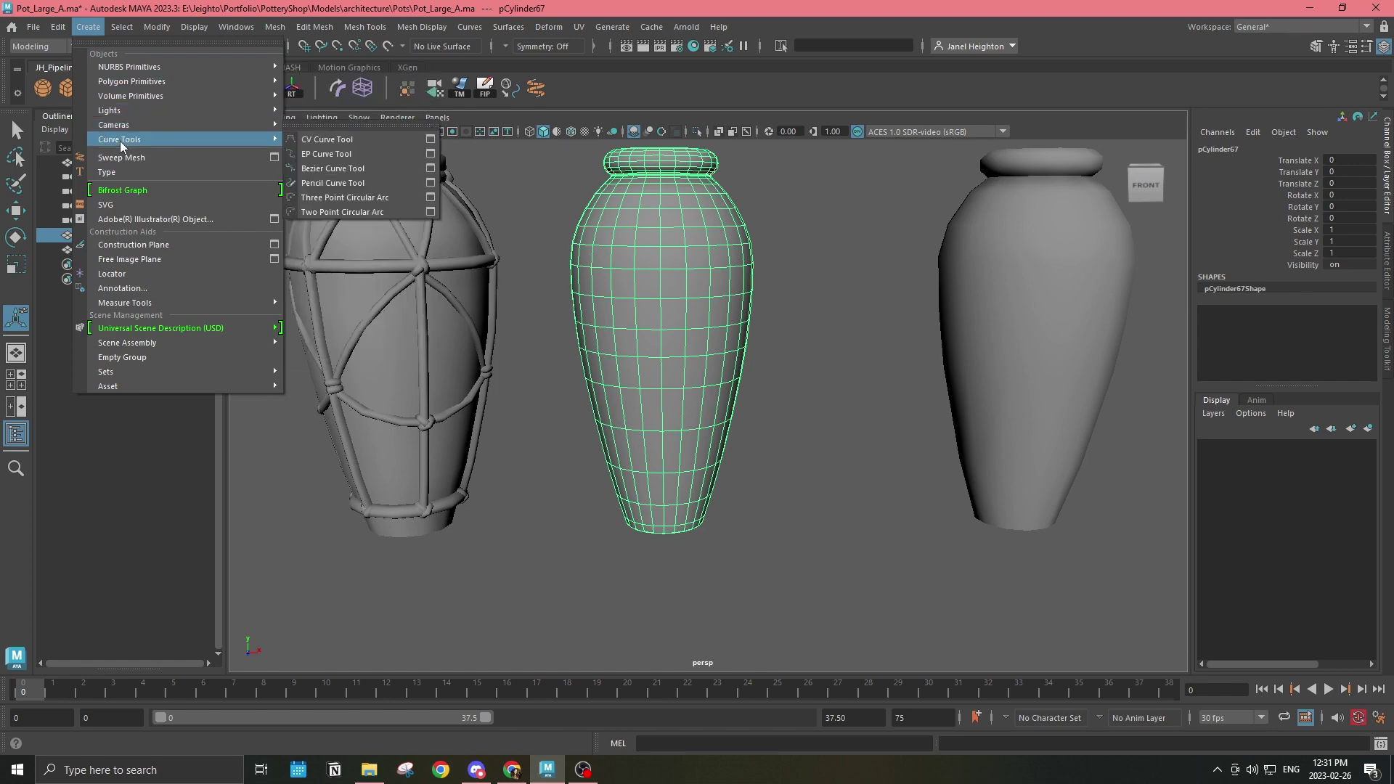
left_click(337, 140)
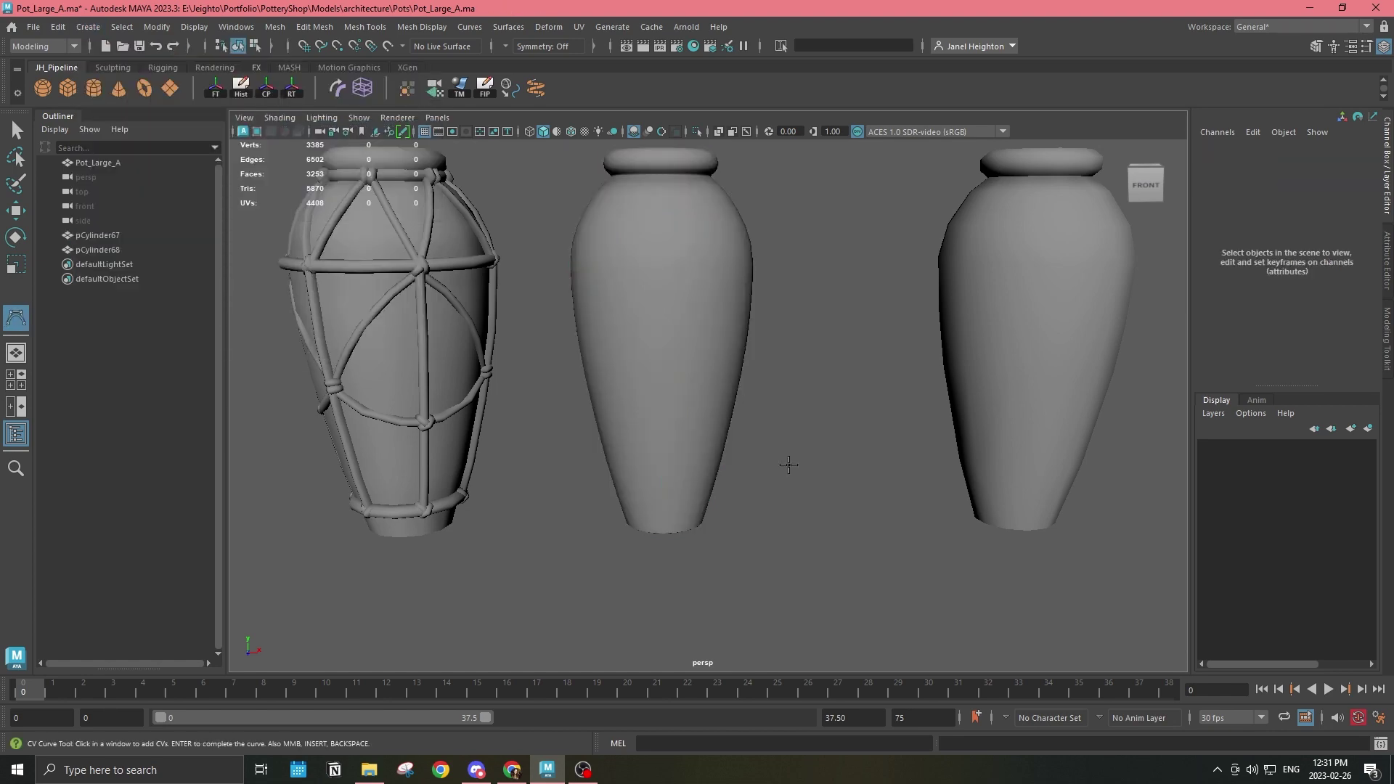
key("space")
left_click_drag(809, 373, 727, 381)
key("a")
left_click(855, 310)
left_click(815, 356)
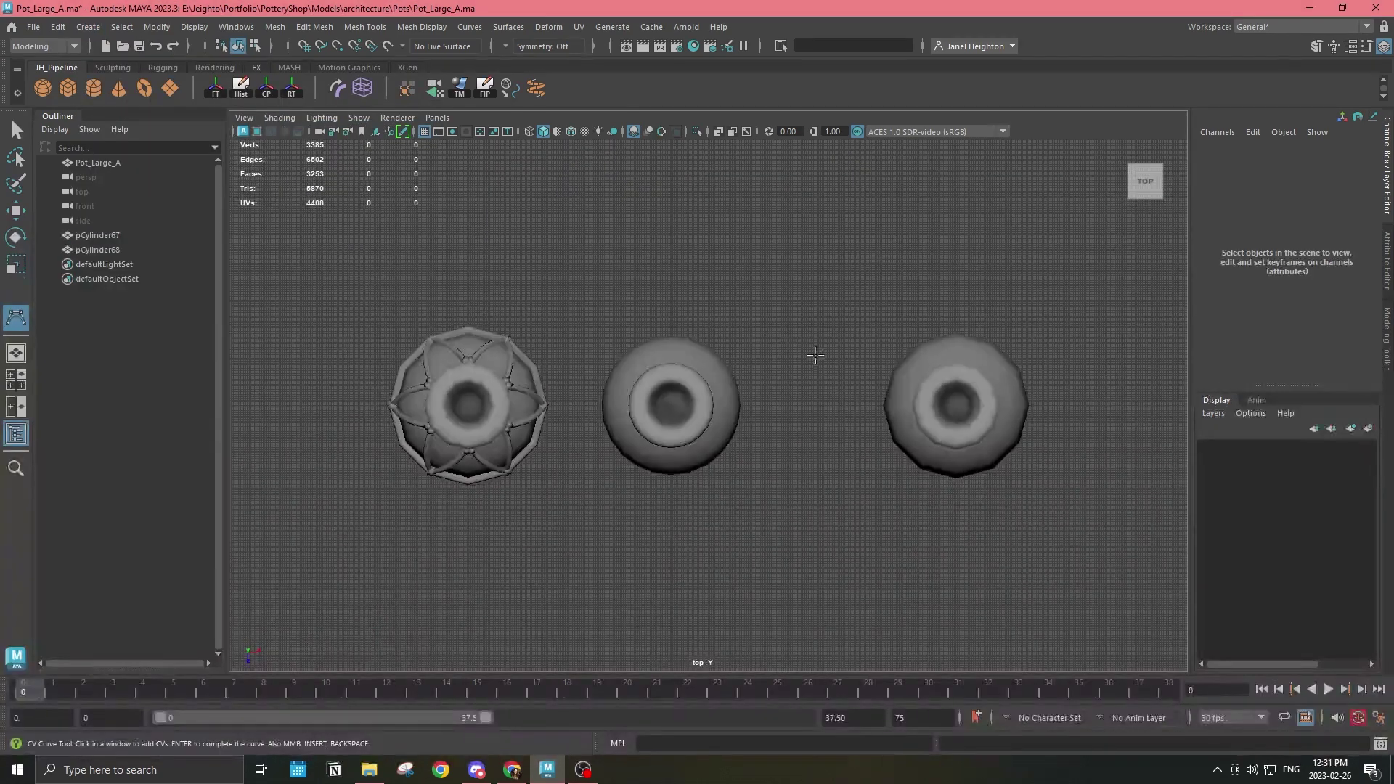
left_click(866, 390)
left_click(830, 510)
left_click(894, 566)
key("q")
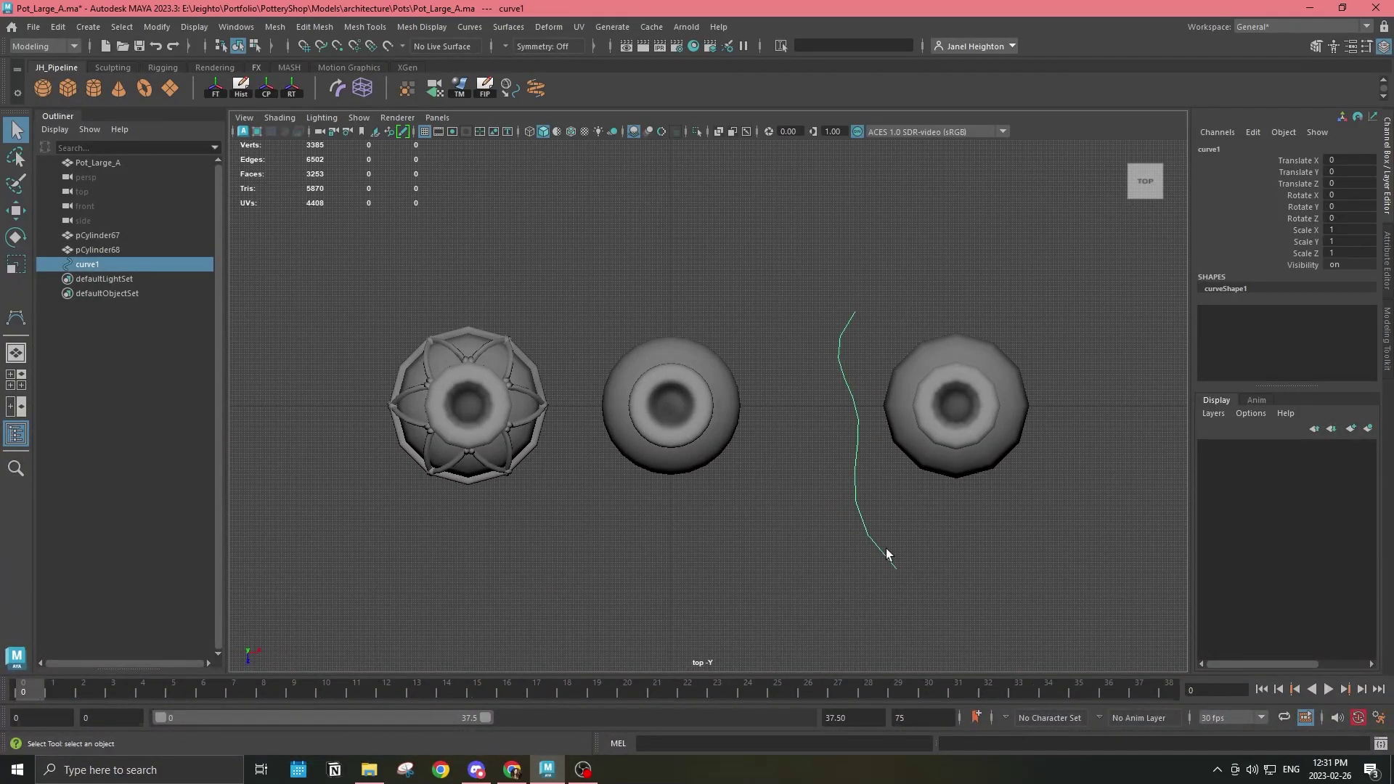
key("Delete")
key("space")
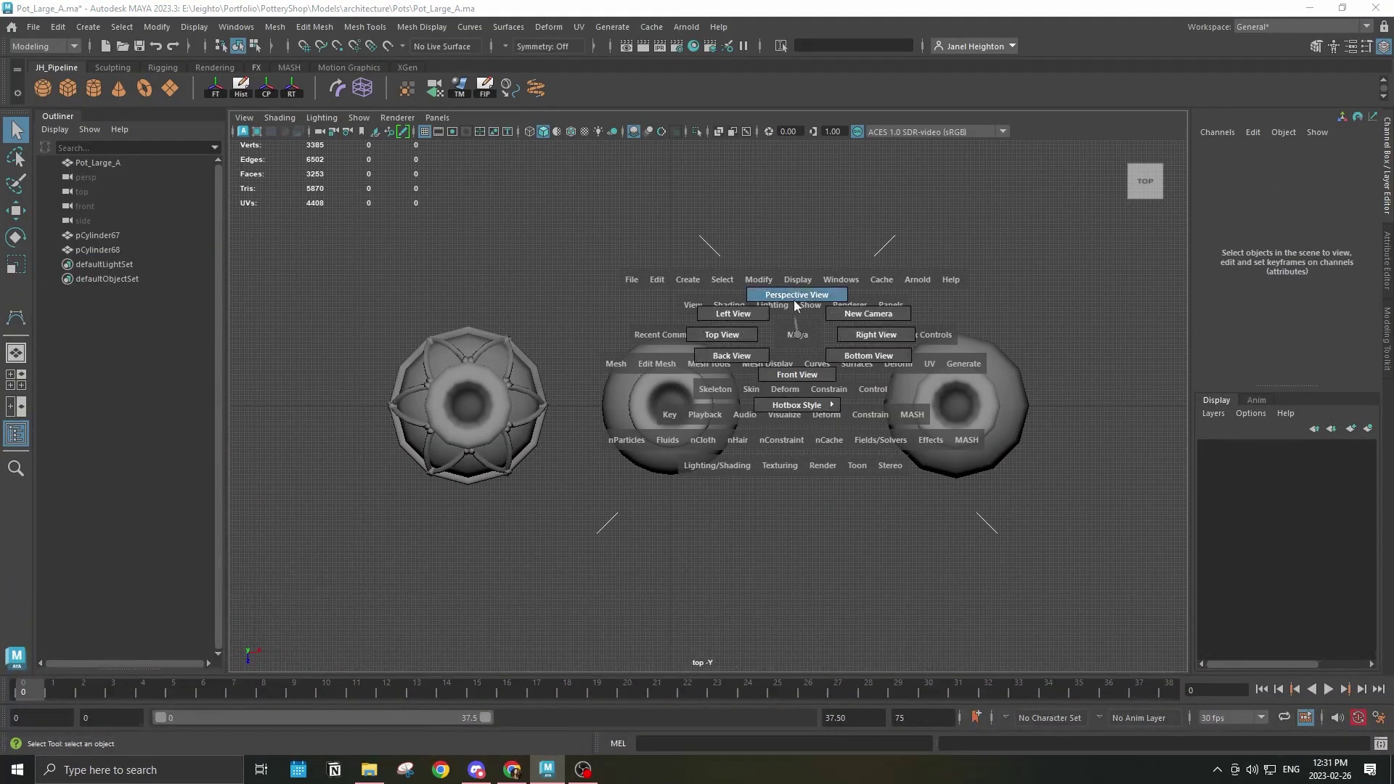
left_click_drag(794, 299, 624, 312)
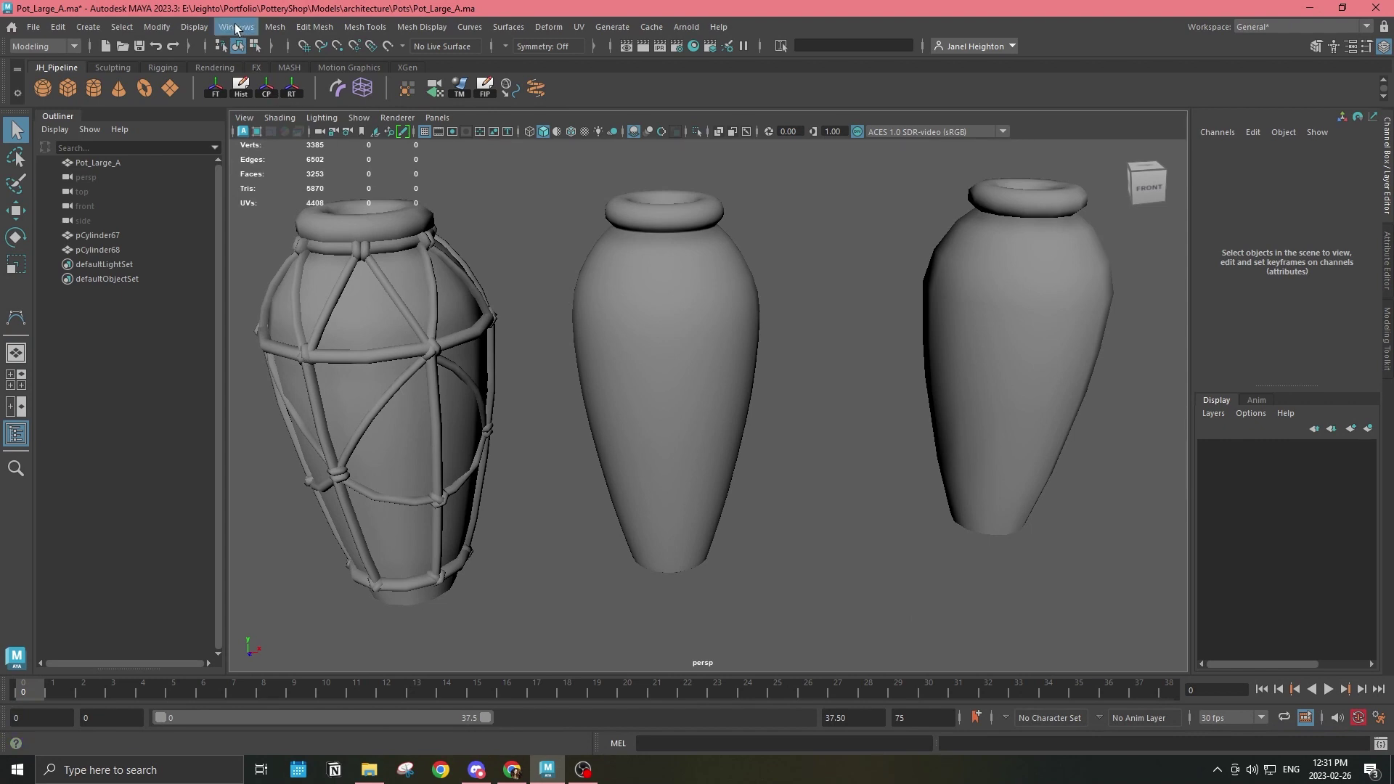
left_click(237, 27)
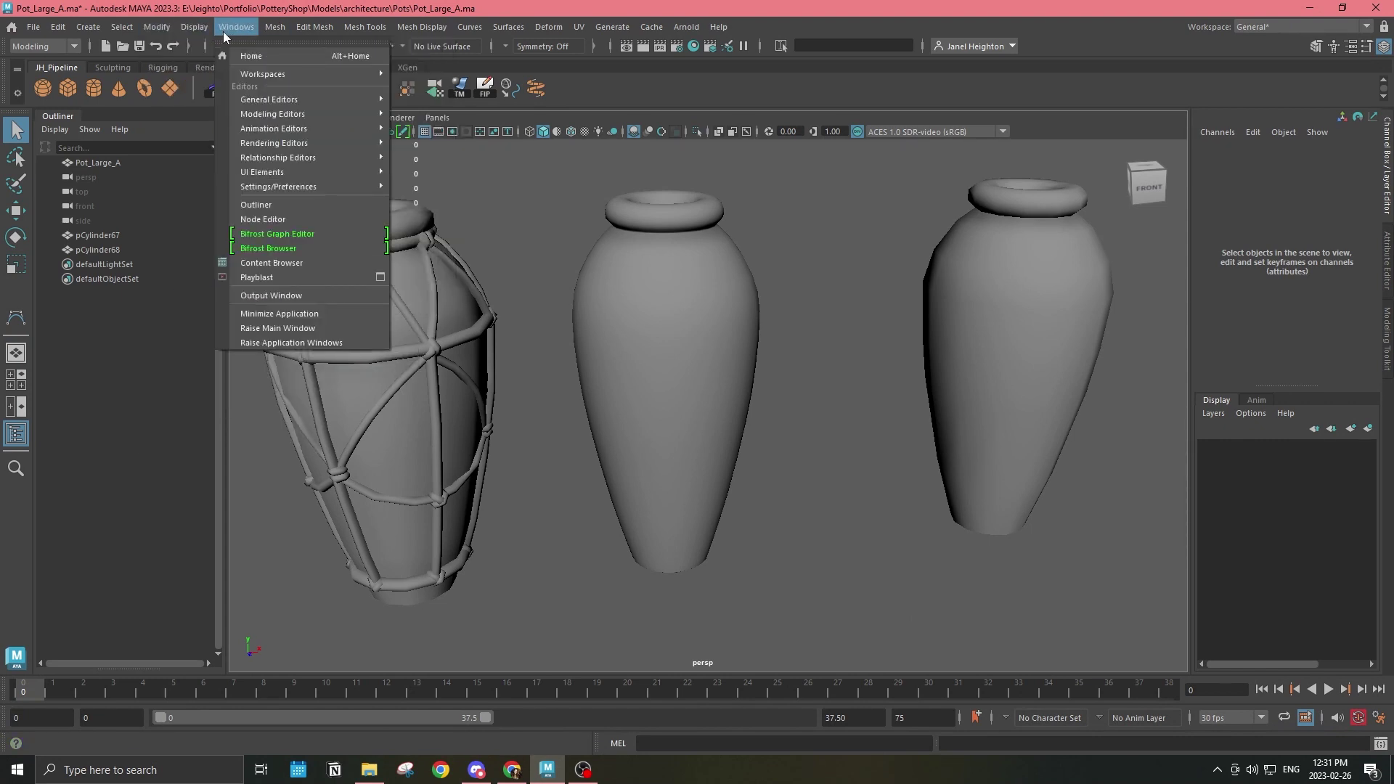
Convert a horizontal edge loop near the middle vase's top into curve polyToCurve1
mouse_move(157, 27)
mouse_move(224, 383)
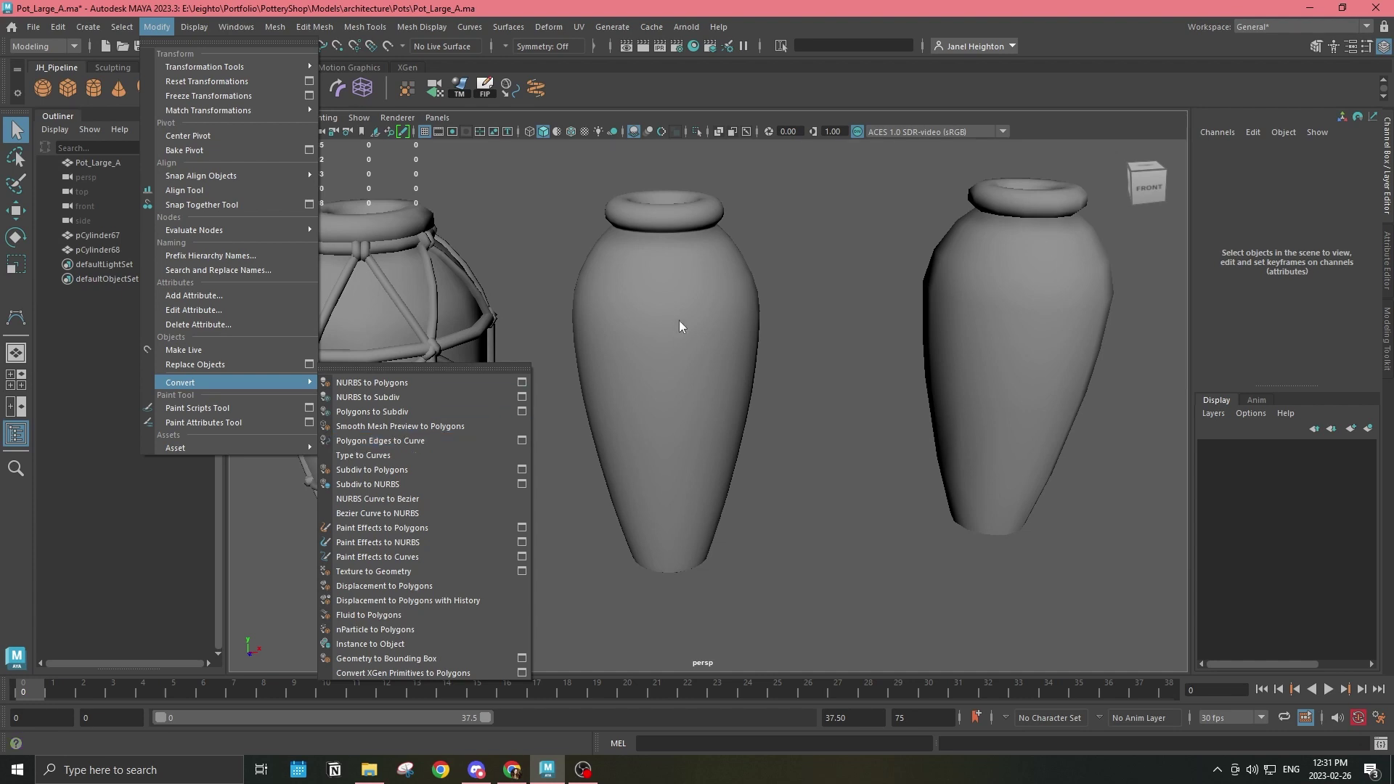
left_click(654, 272)
right_click_drag(654, 273, 650, 256)
double_click(645, 286)
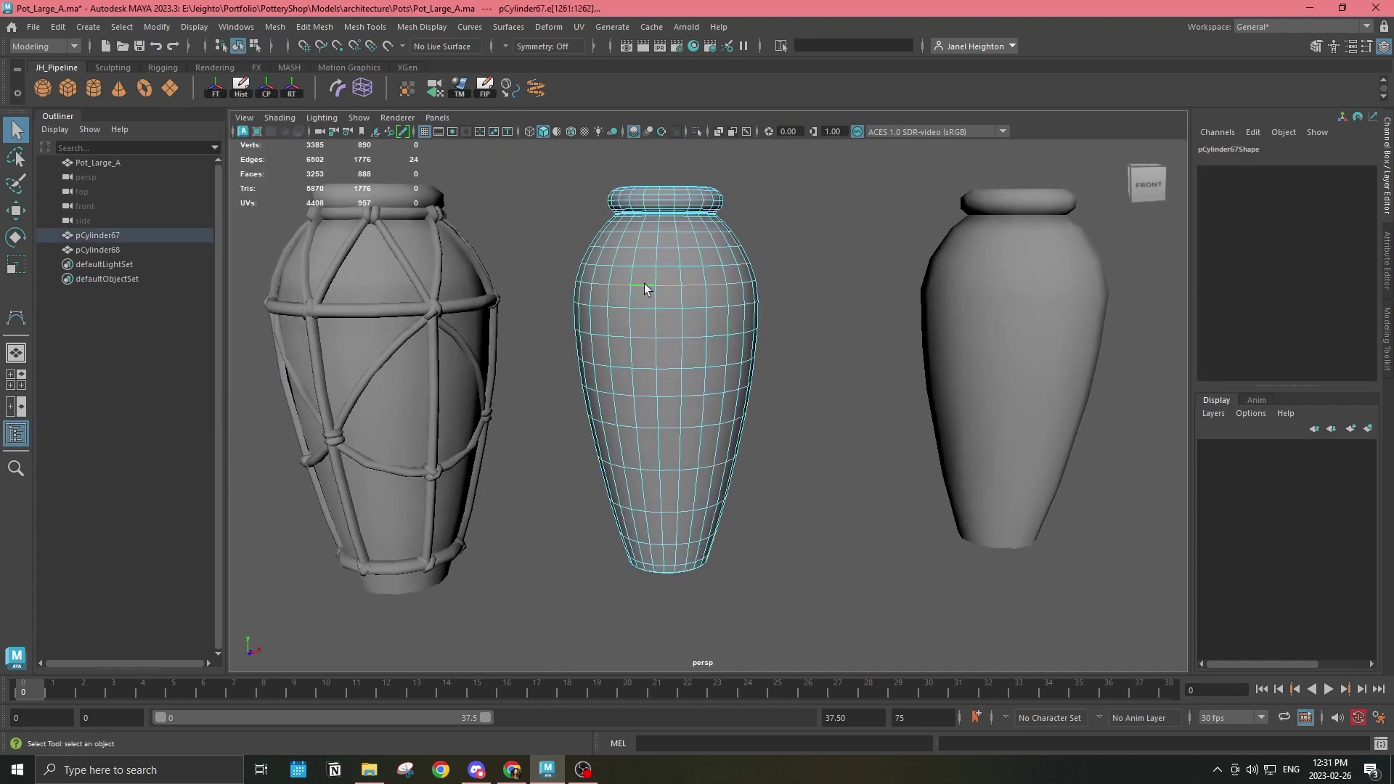
left_click(236, 27)
mouse_move(200, 29)
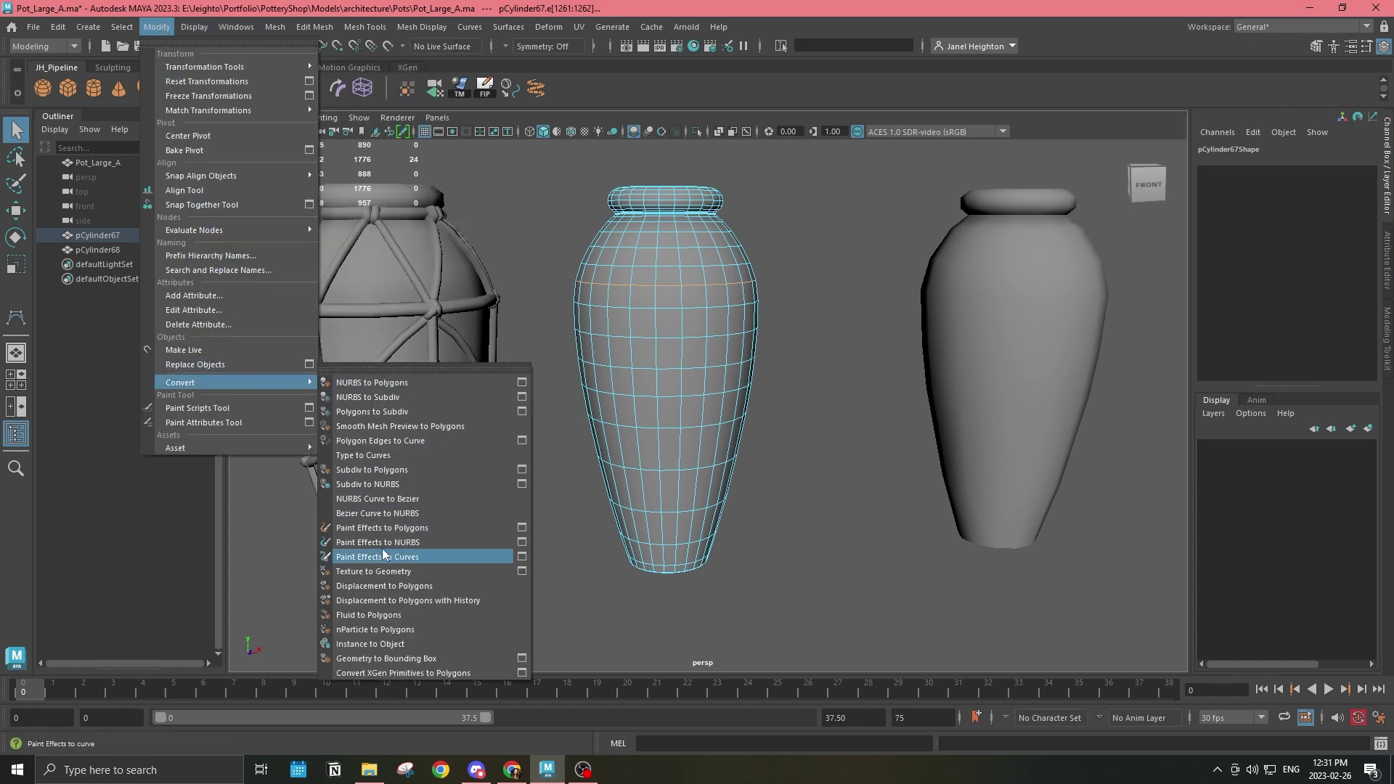
left_click(433, 441)
Switch to the front view and reselect the middle vase
scroll(737, 245, "up", 5)
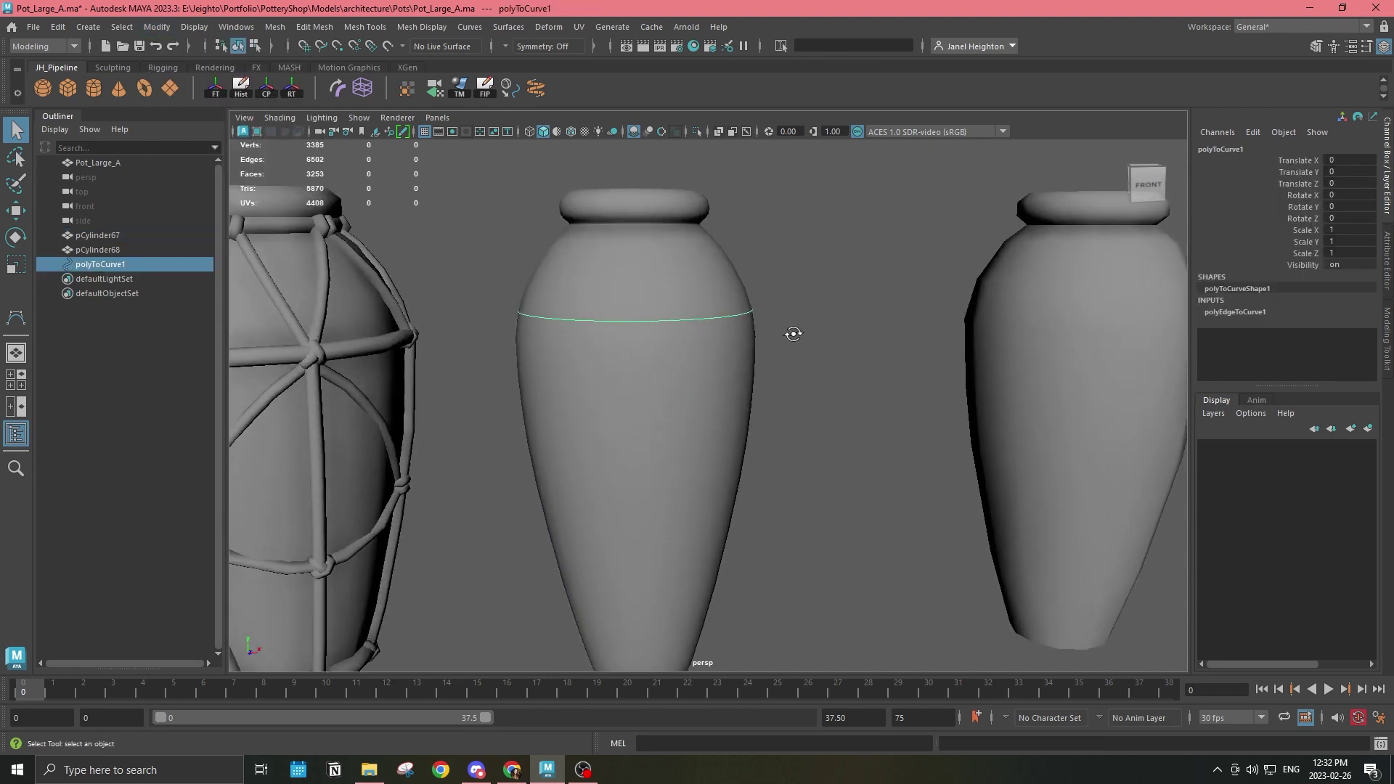
key("w")
scroll(691, 331, "down", 4)
left_click_drag(678, 305, 746, 295, "alt")
scroll(746, 295, "down", 3)
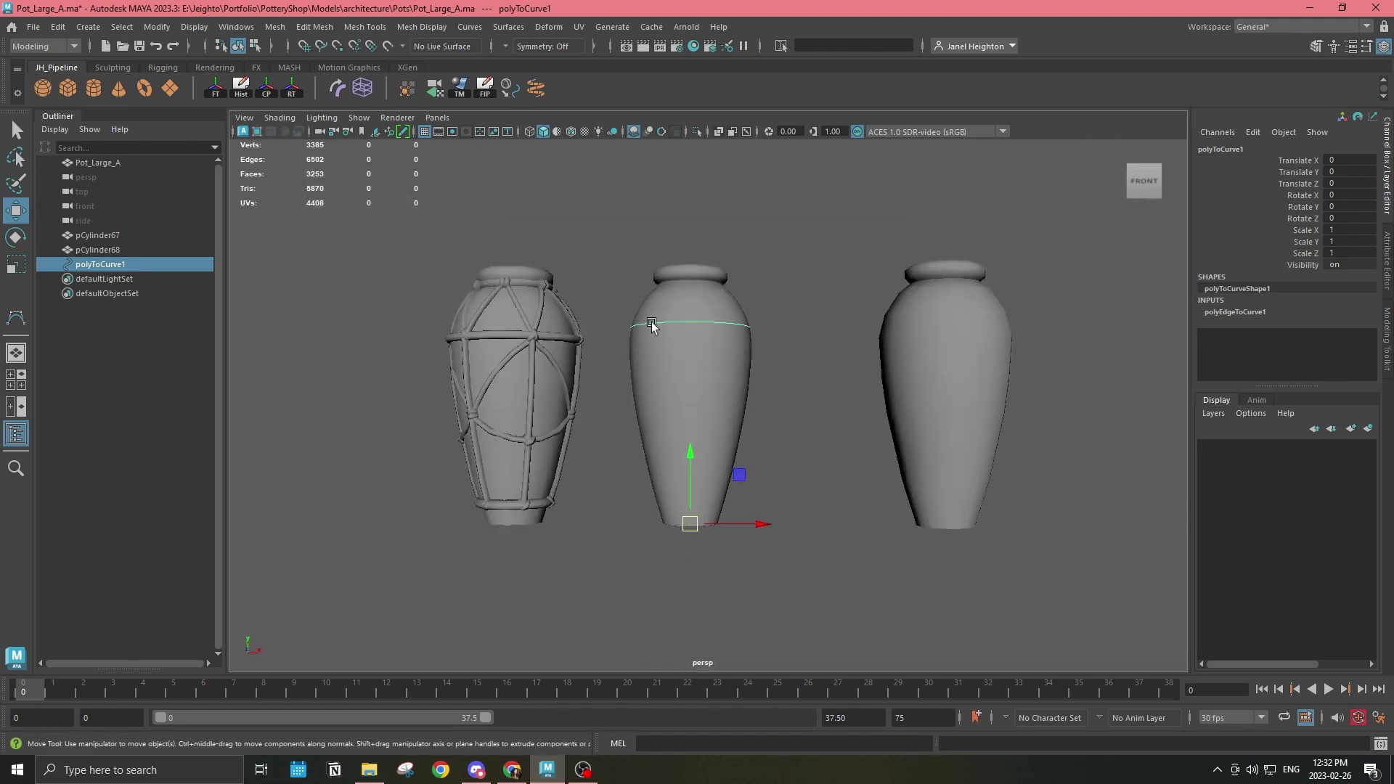
left_click(704, 353)
scroll(773, 330, "up", 5)
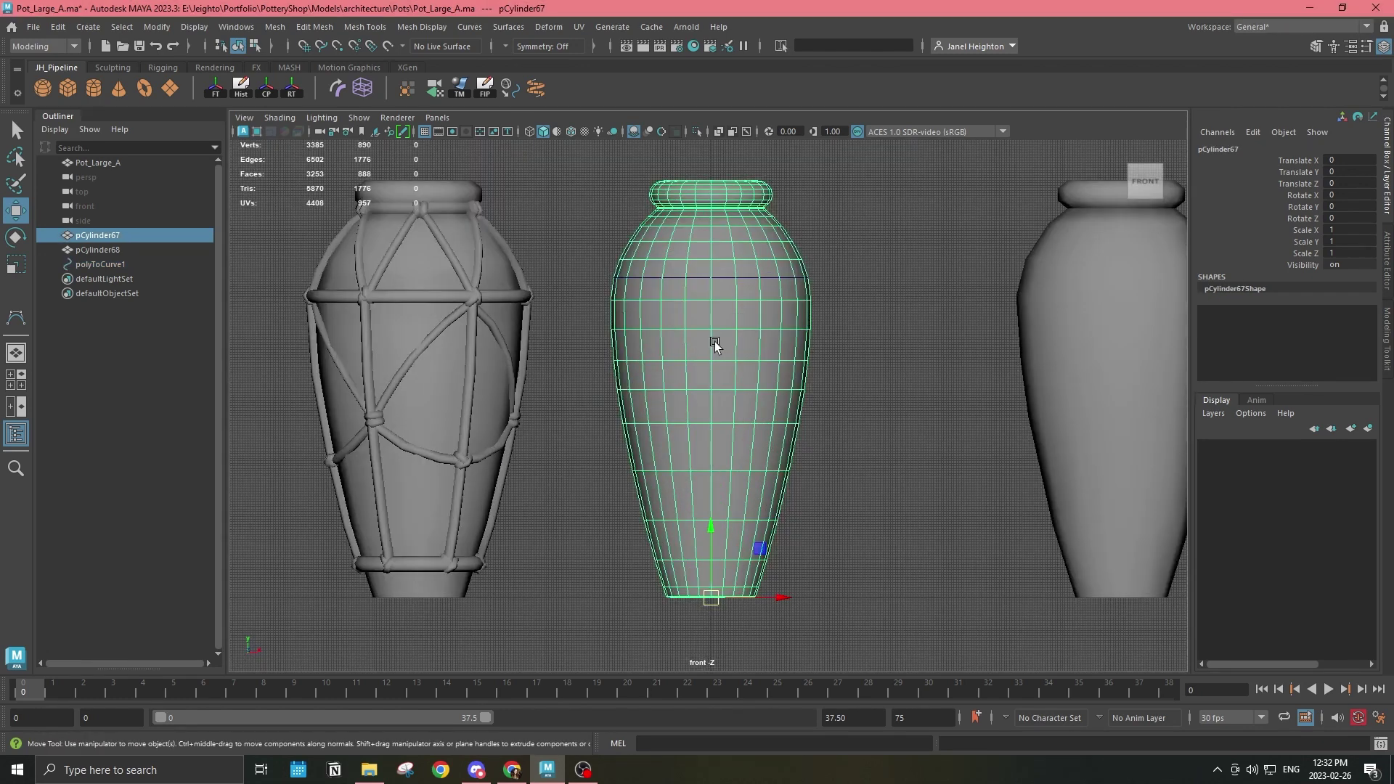
mouse_move(690, 342)
middle_mouse_down("alt")
mouse_move(639, 342)
mouse_move(689, 339)
middle_mouse_up("alt")
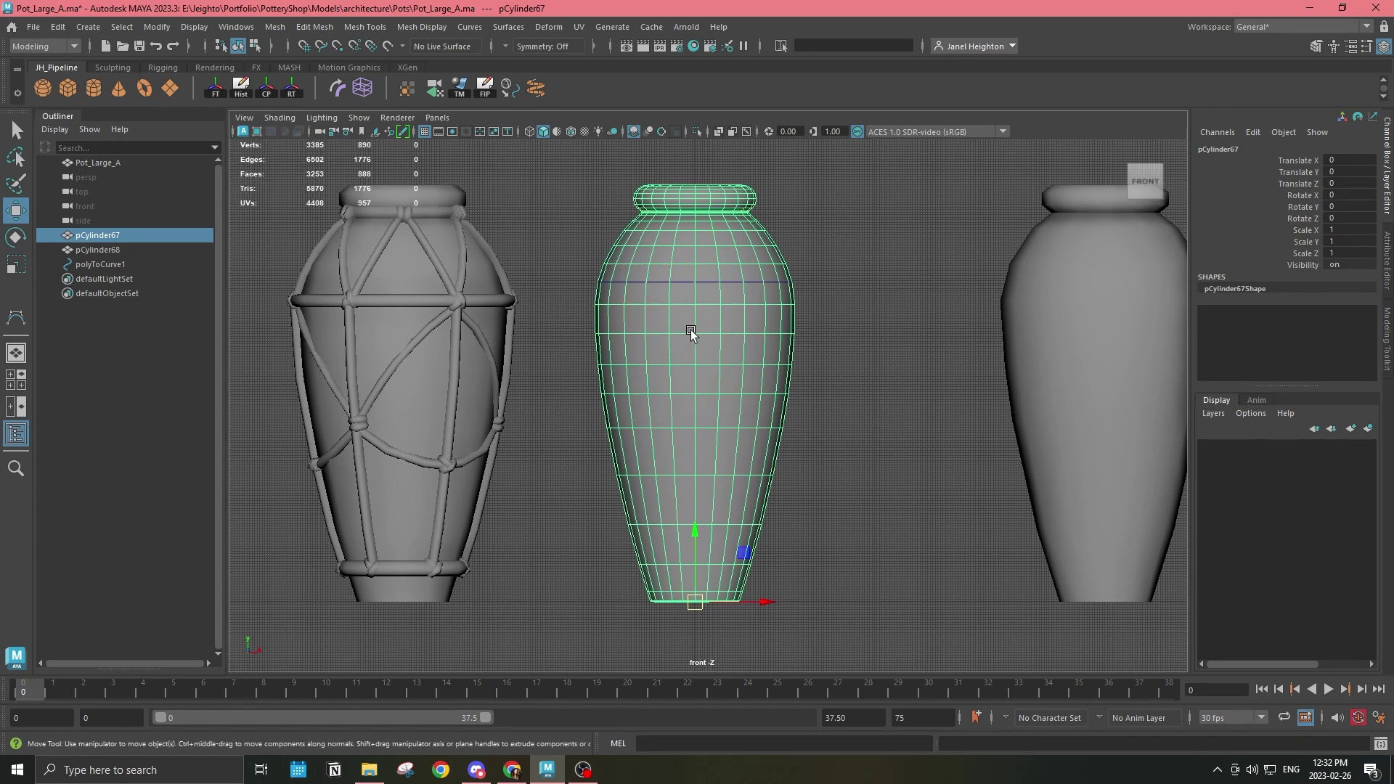
right_click_drag(690, 338, 601, 336, "shift")
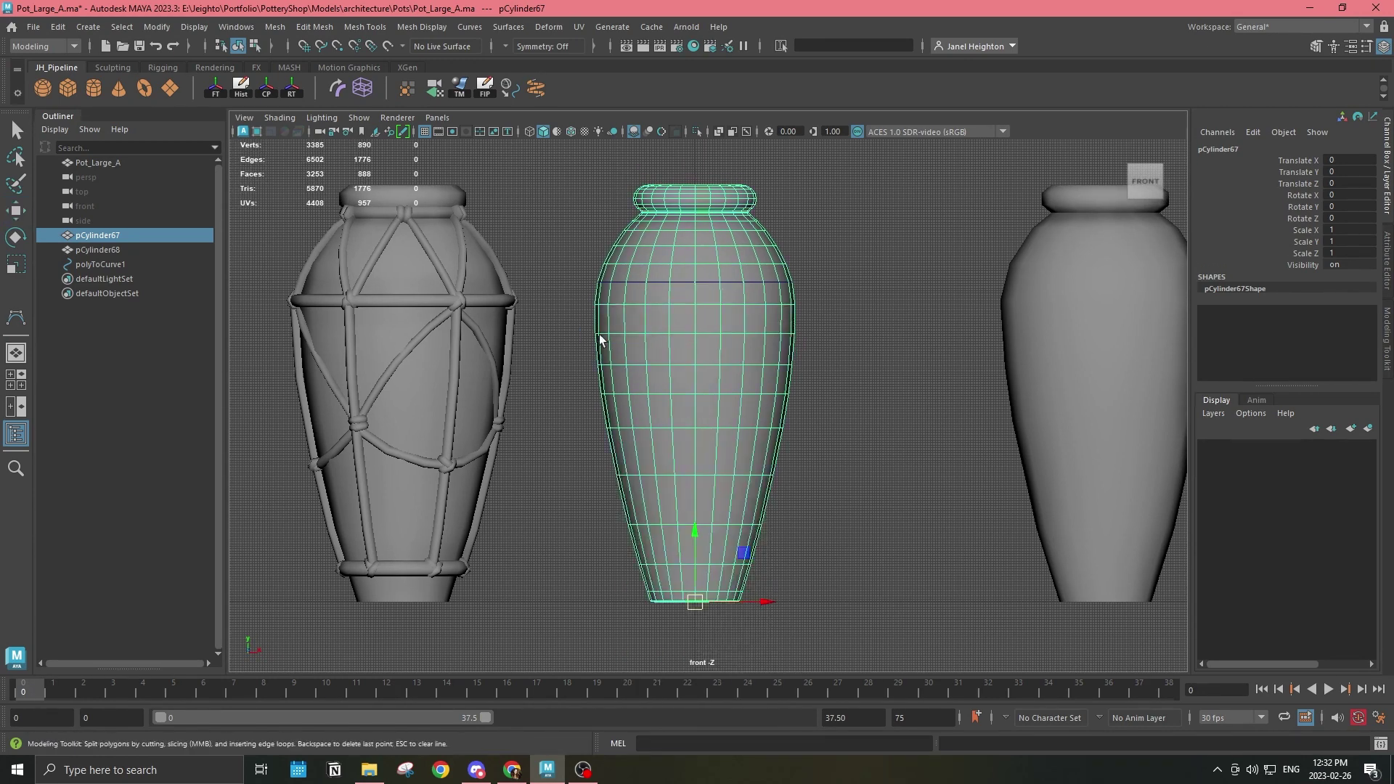
Multi-Cut a diagonal line across the vase and convert those edges into curve polyToCurve2
left_click_drag(565, 242, 832, 480)
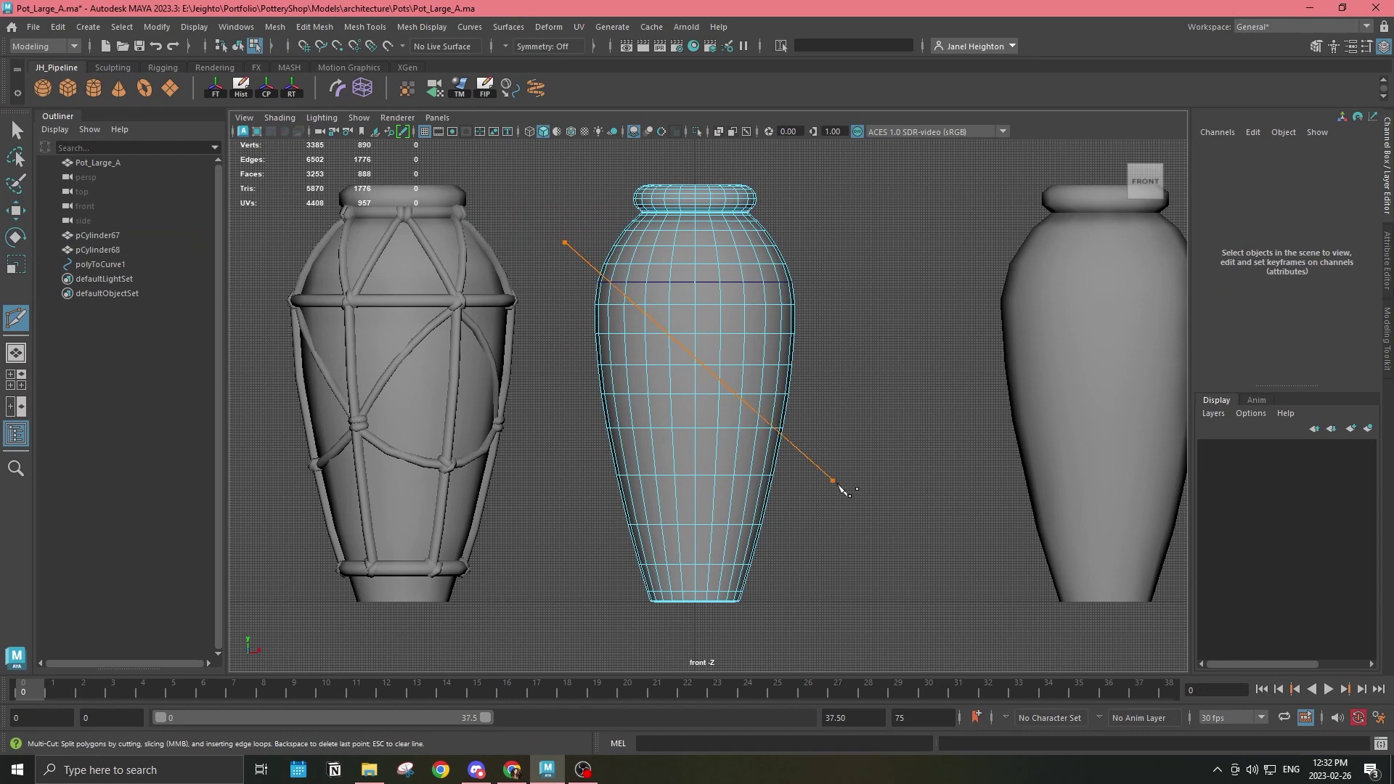
key("w")
key("r")
double_click(654, 320)
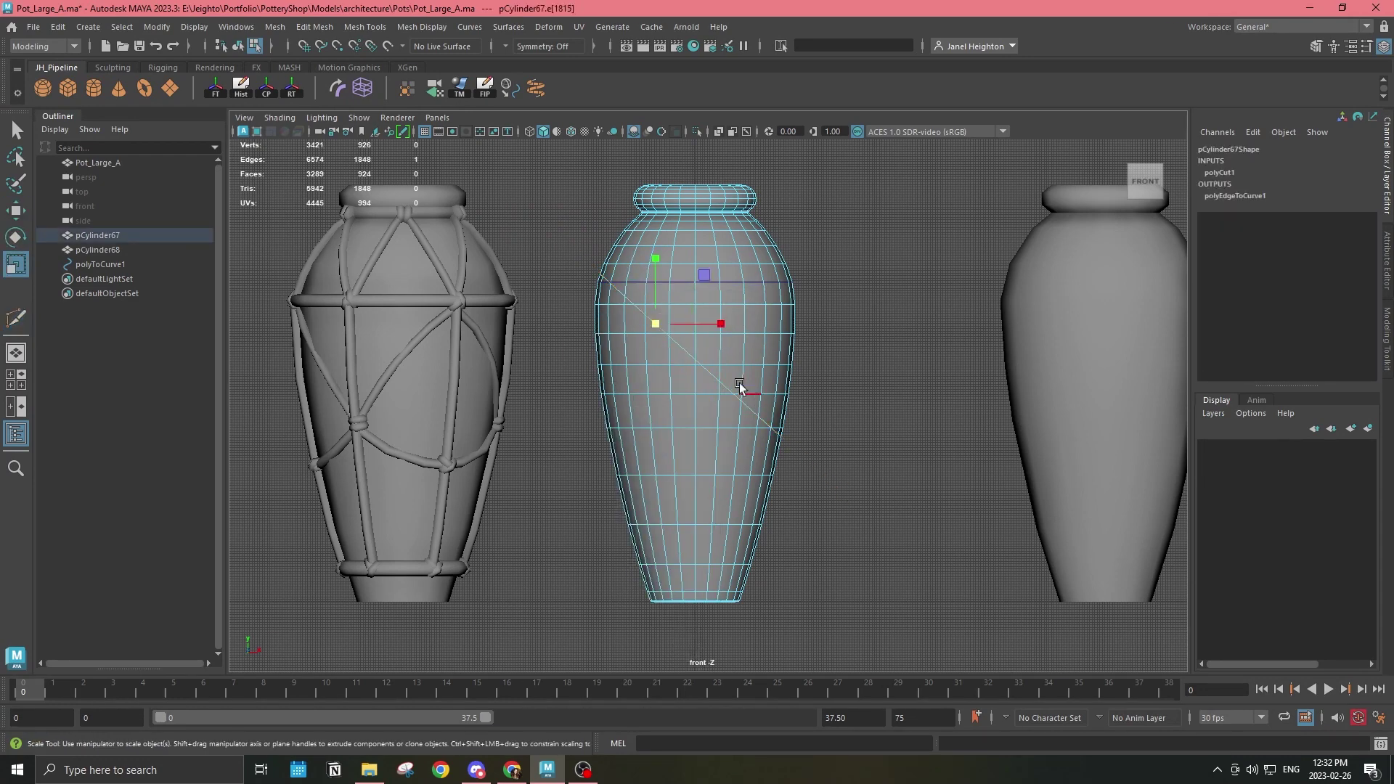
left_click_drag(678, 326, 673, 270)
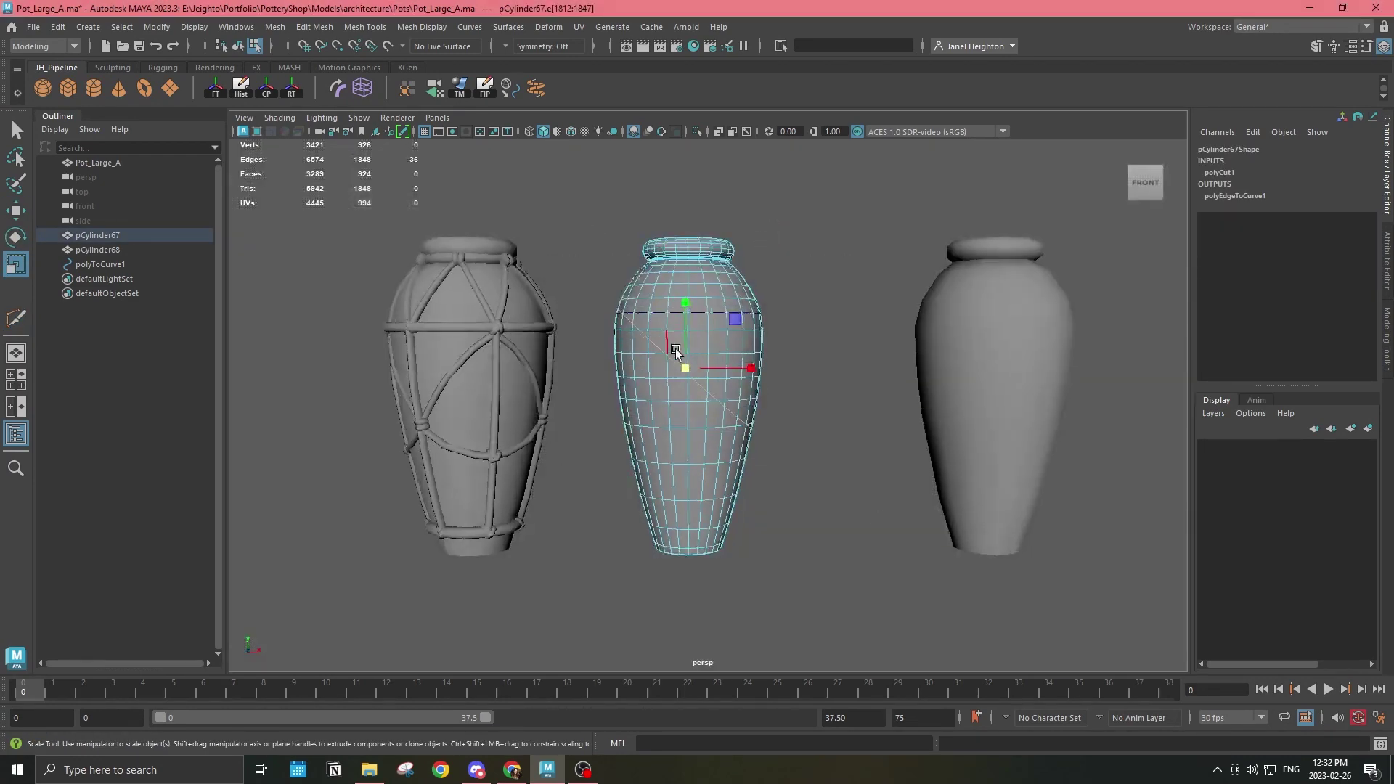
left_click(508, 94)
Return the vase to object mode and select the diagonal curve polyToCurve2
left_click_drag(778, 365, 748, 355, "alt")
left_click(863, 377)
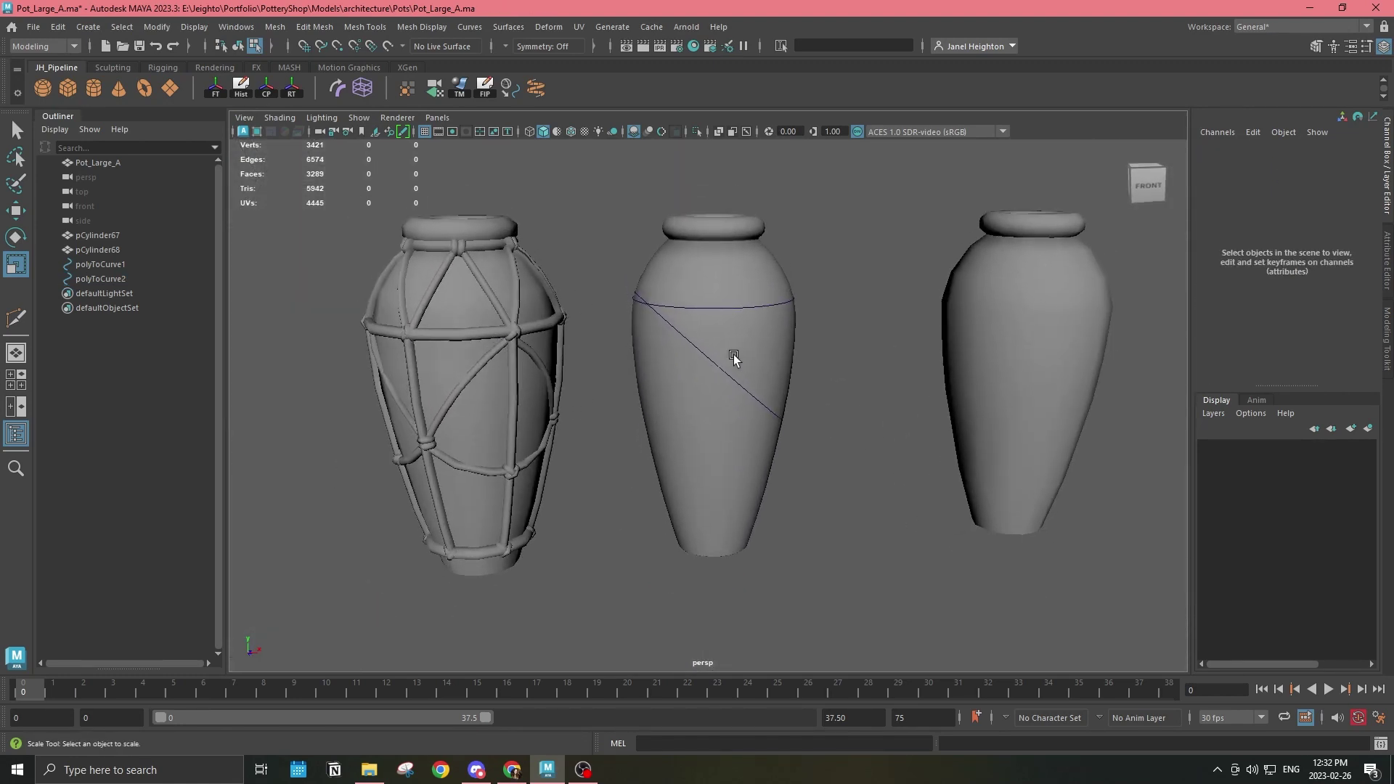
left_click(690, 340)
key("f")
right_click_drag(723, 245, 788, 198)
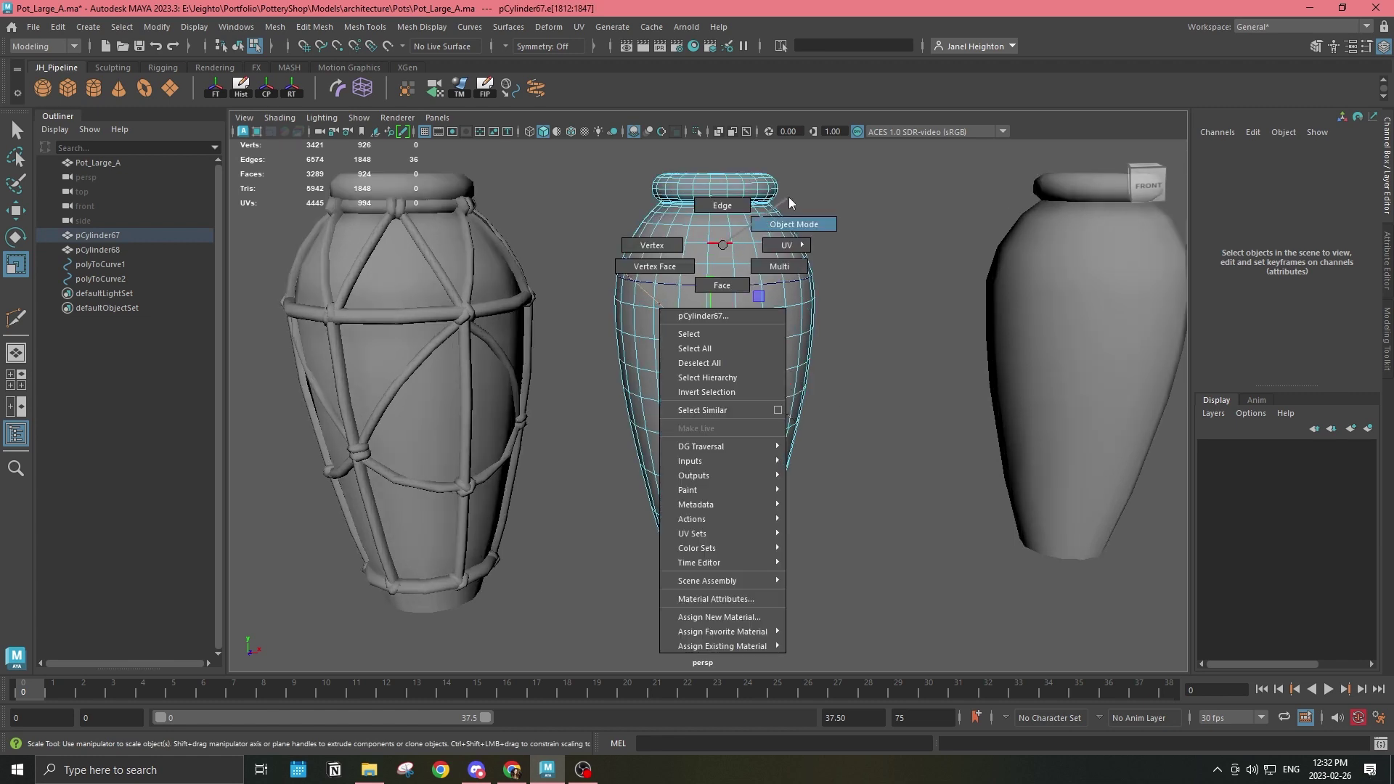
left_click(695, 332)
left_click_drag(834, 428, 712, 345, "alt")
left_click_drag(550, 318, 755, 301, "alt")
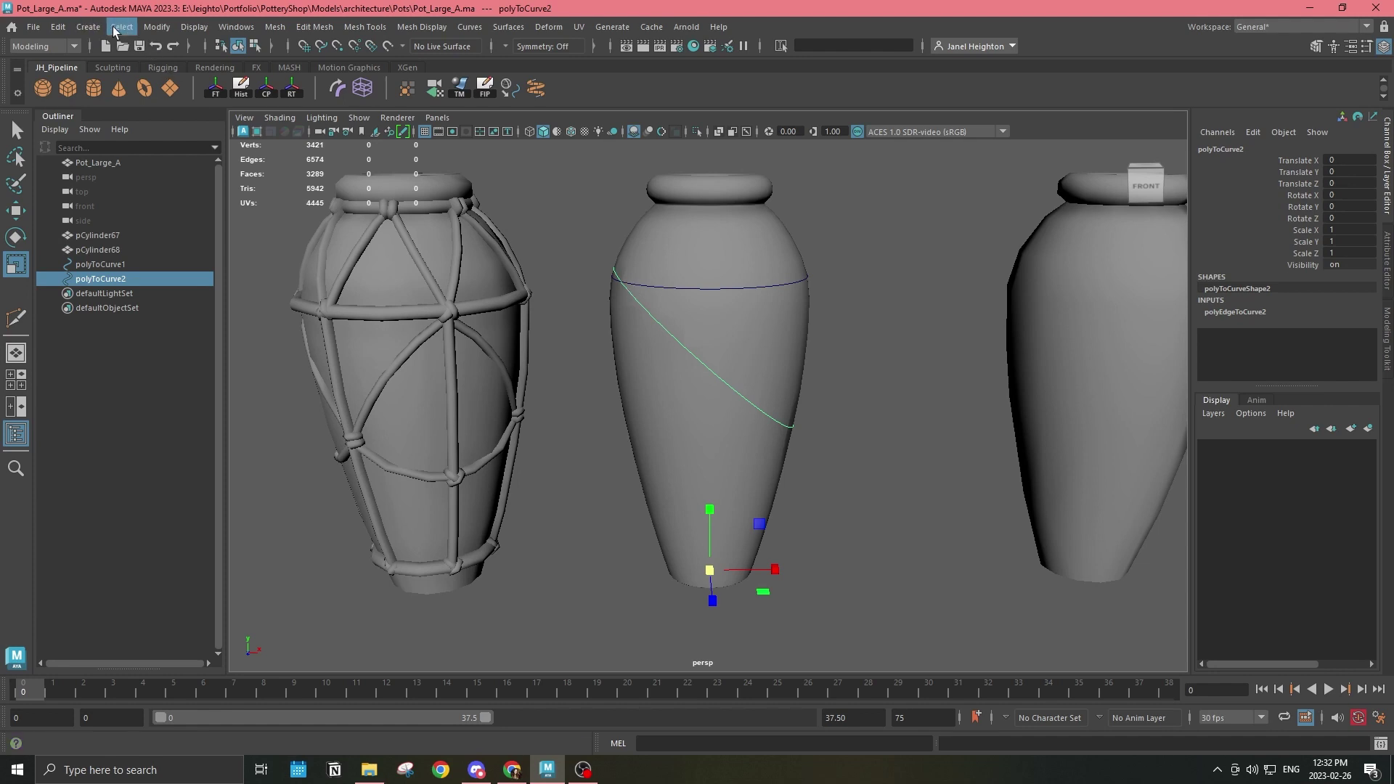
left_click(93, 28)
Sweep a mesh tube along the diagonal curve and inspect it on the pot
left_click(146, 155)
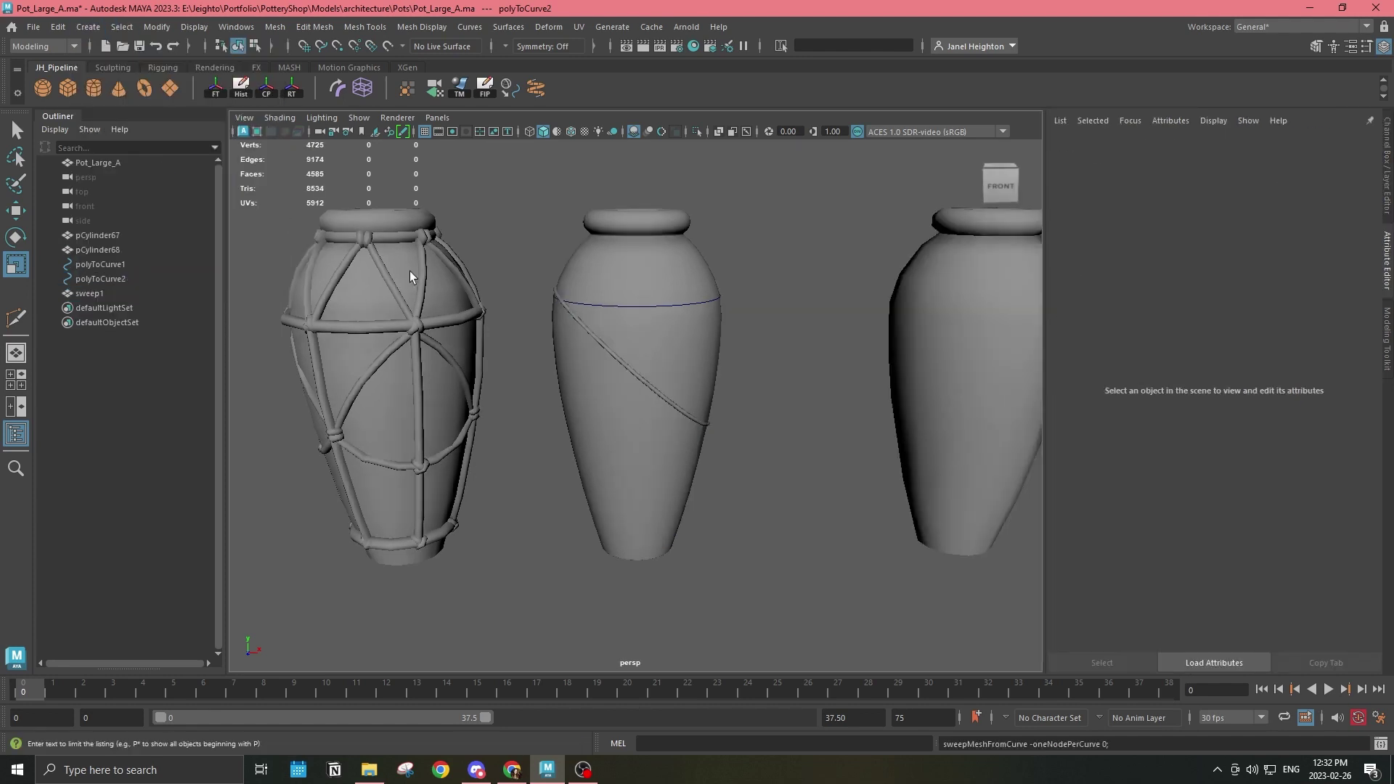
key("f")
right_click_drag(664, 359, 655, 425, "alt")
left_click(654, 426)
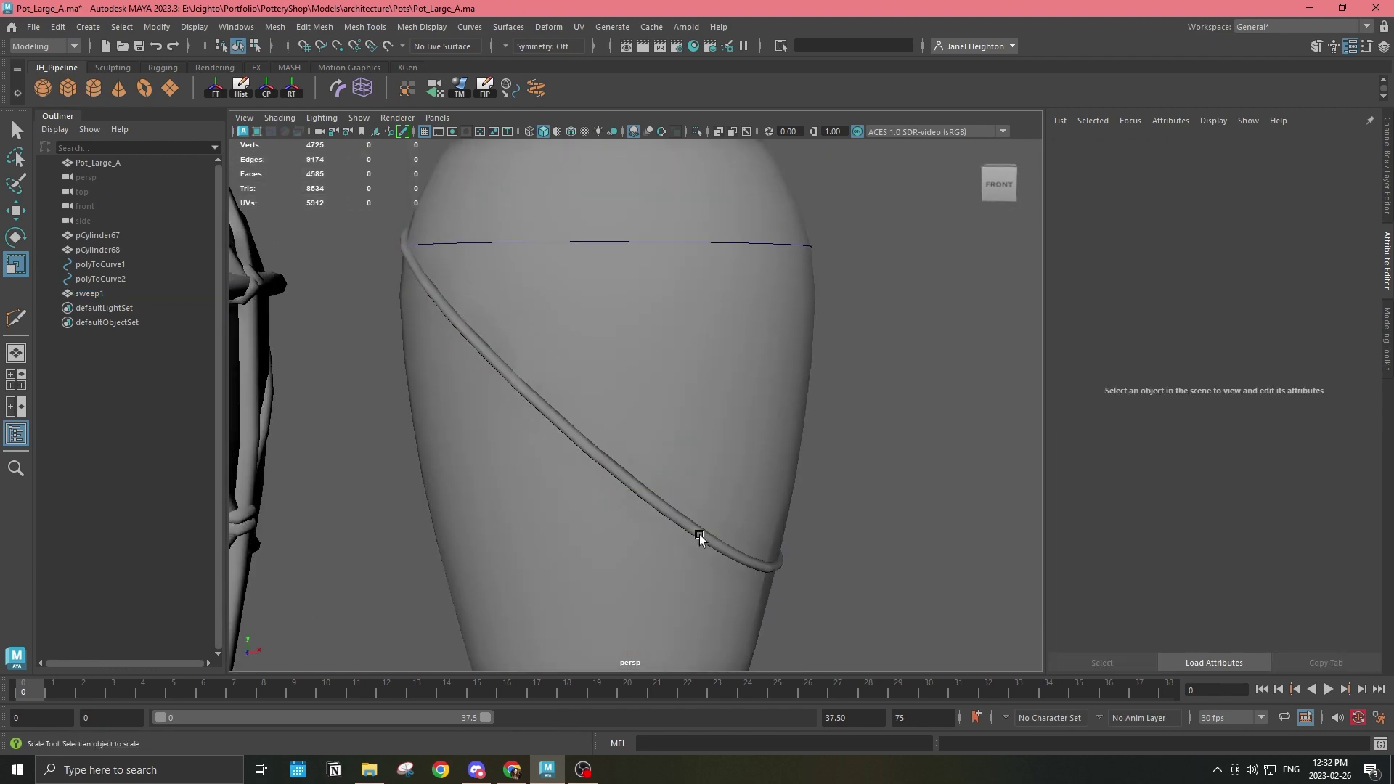
mouse_move(681, 429)
left_mouse_down("alt")
mouse_move(650, 458)
mouse_move(451, 476)
mouse_move(385, 445)
mouse_move(700, 433)
left_mouse_up("alt")
scroll(700, 433, "down", 5)
left_click(602, 392)
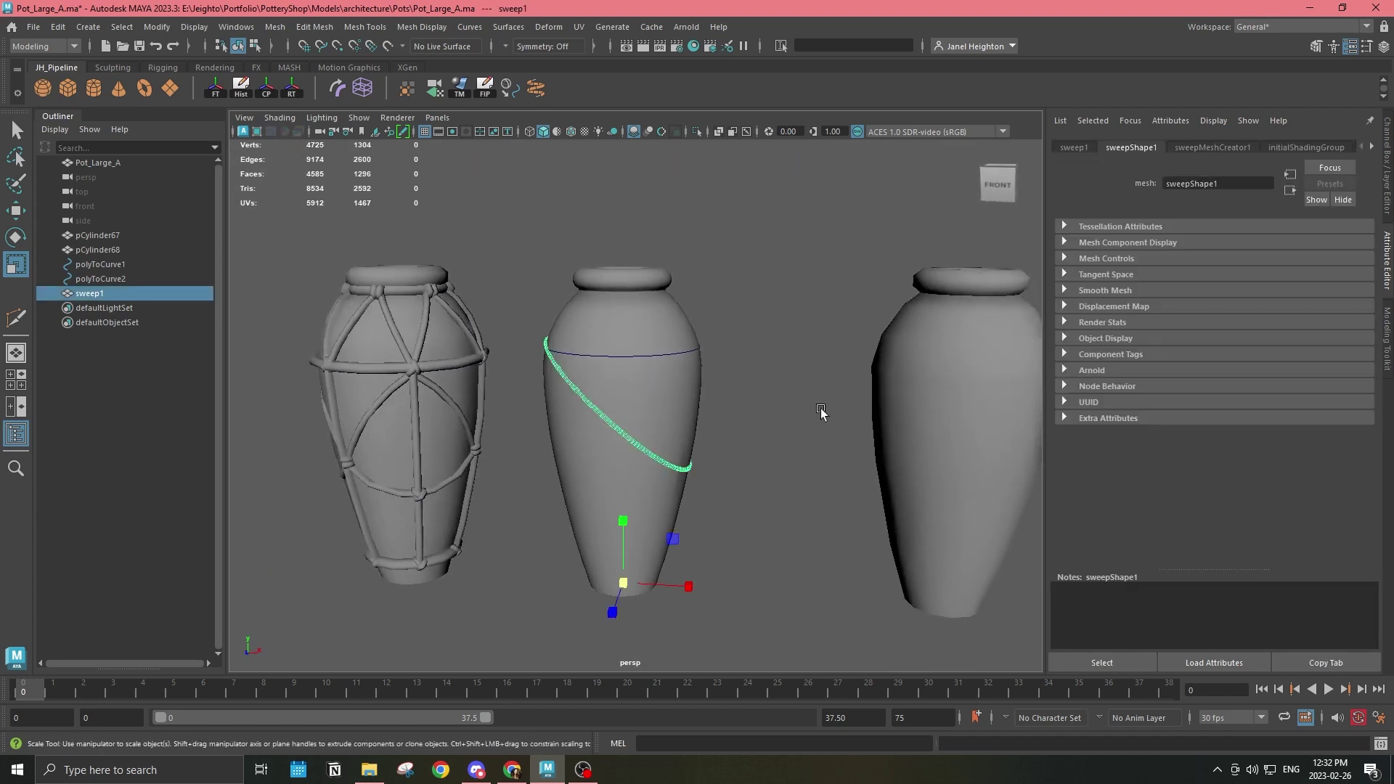
Set the sweep's Scale Profile 3.956, Rotate Profile -87.033 and Interpolation Precision 39.560
left_click(1213, 148)
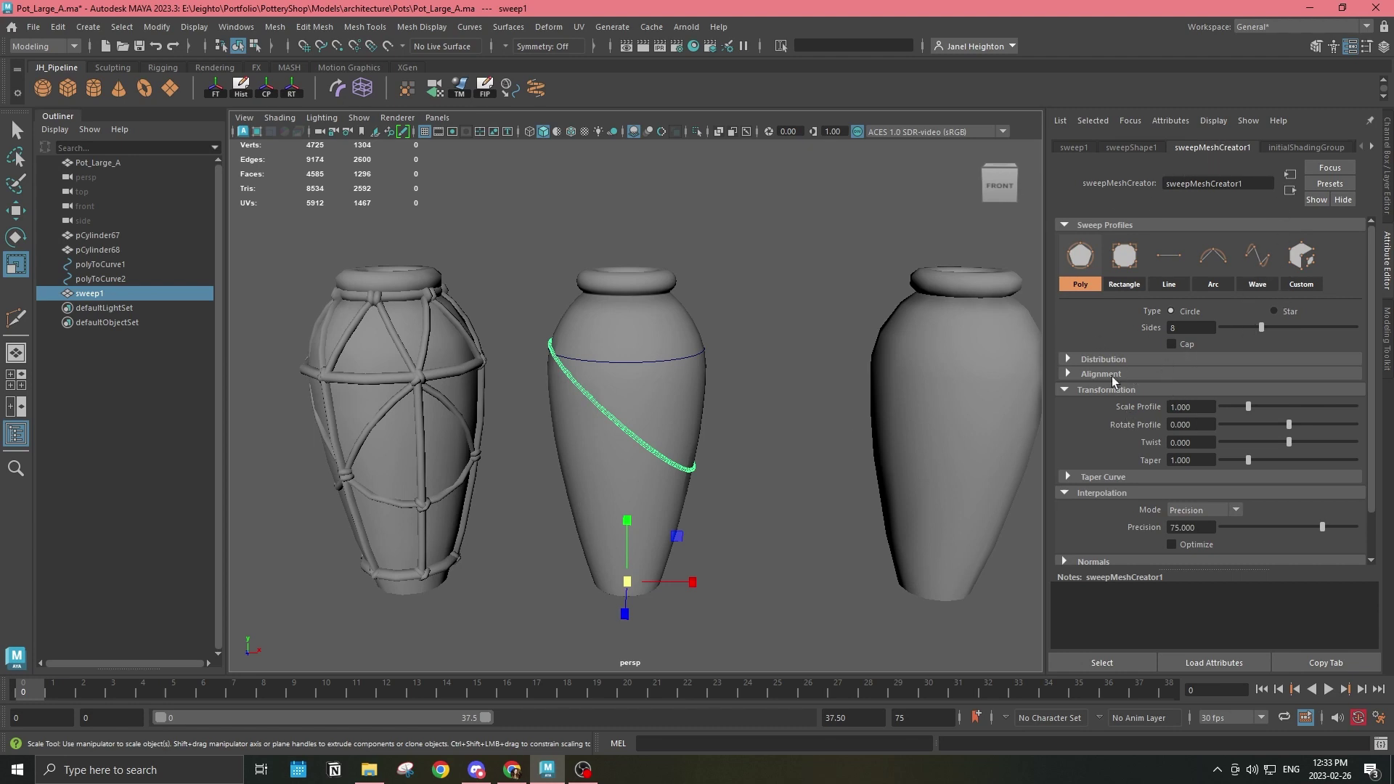
scroll(678, 407, "up", 4)
left_click_drag(1251, 406, 1326, 407)
scroll(1116, 489, "down", 2)
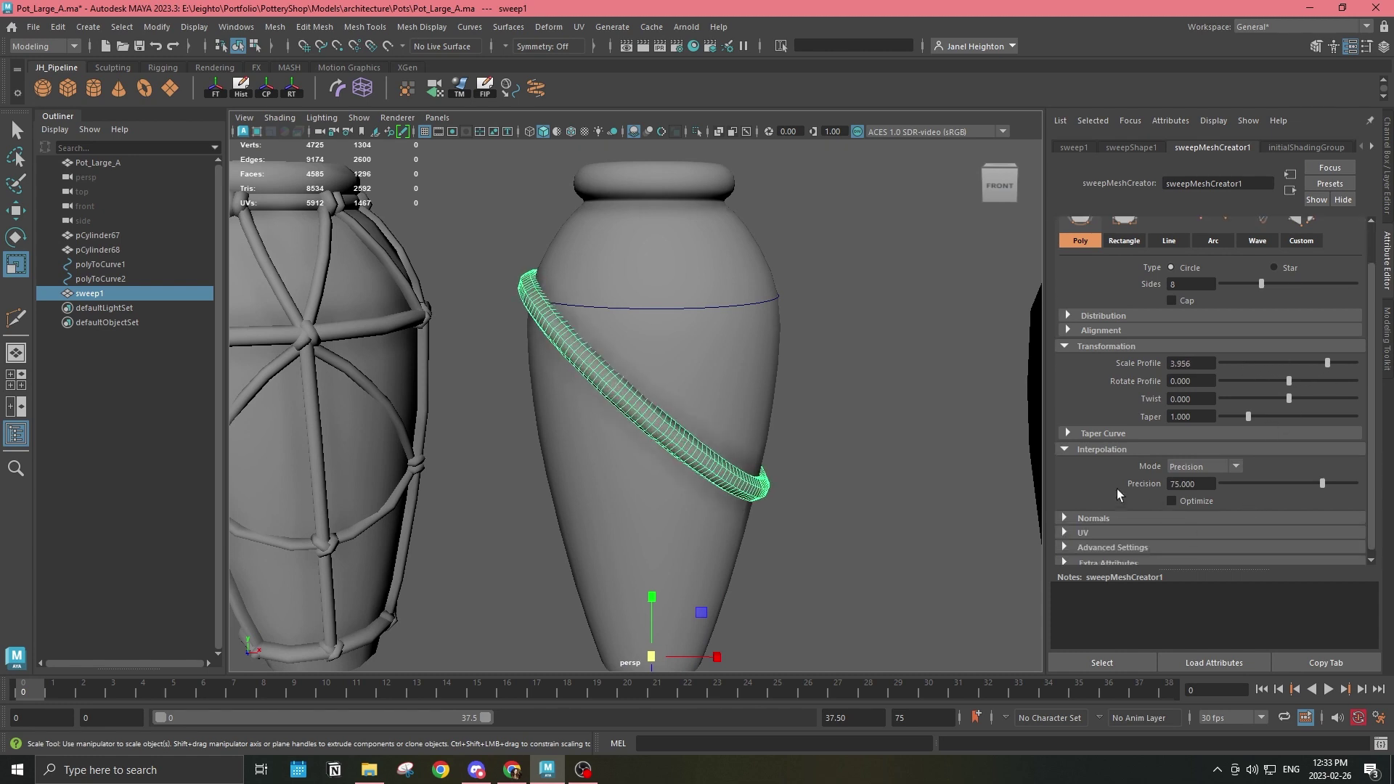
left_click_drag(1323, 482, 1277, 488)
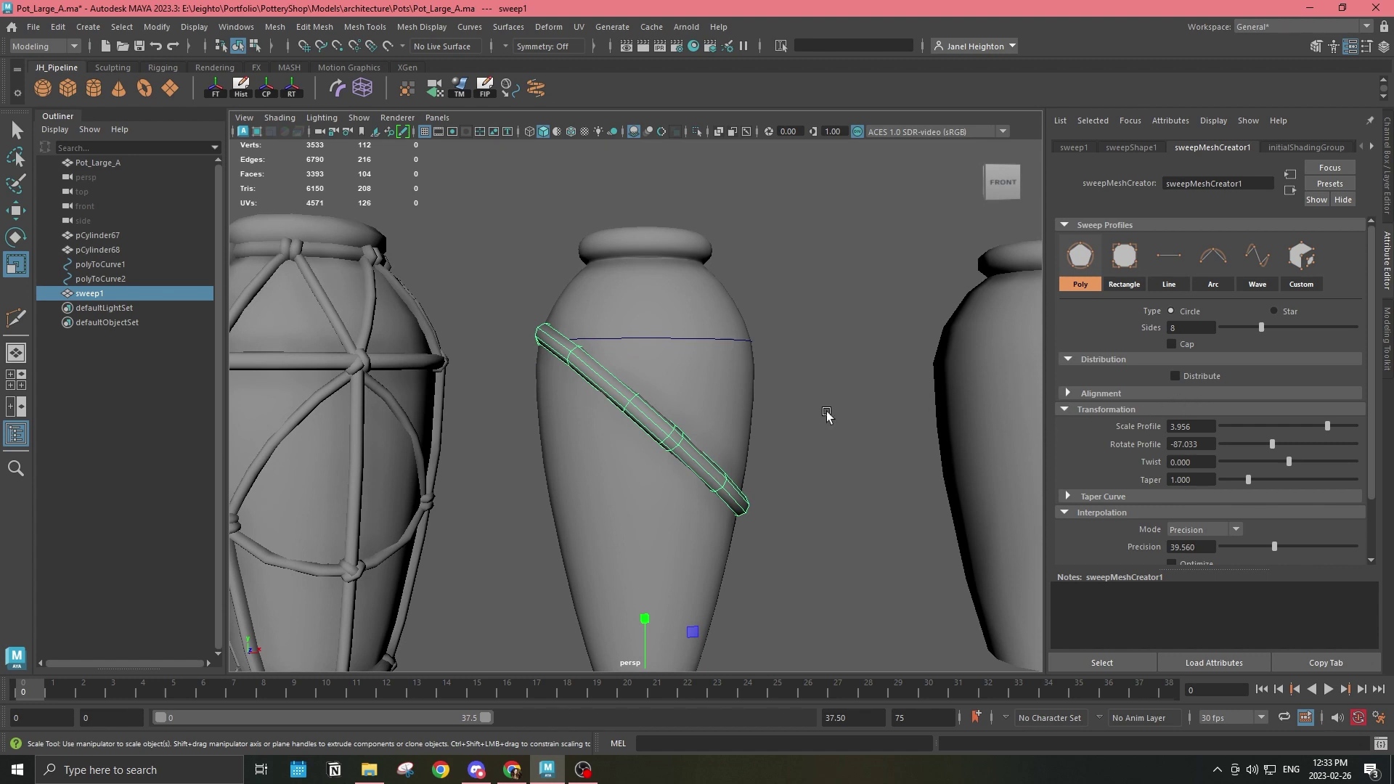
Enable radial Distribute on the sweep with 5 instances
scroll(828, 414, "up", 1)
left_click(1174, 376)
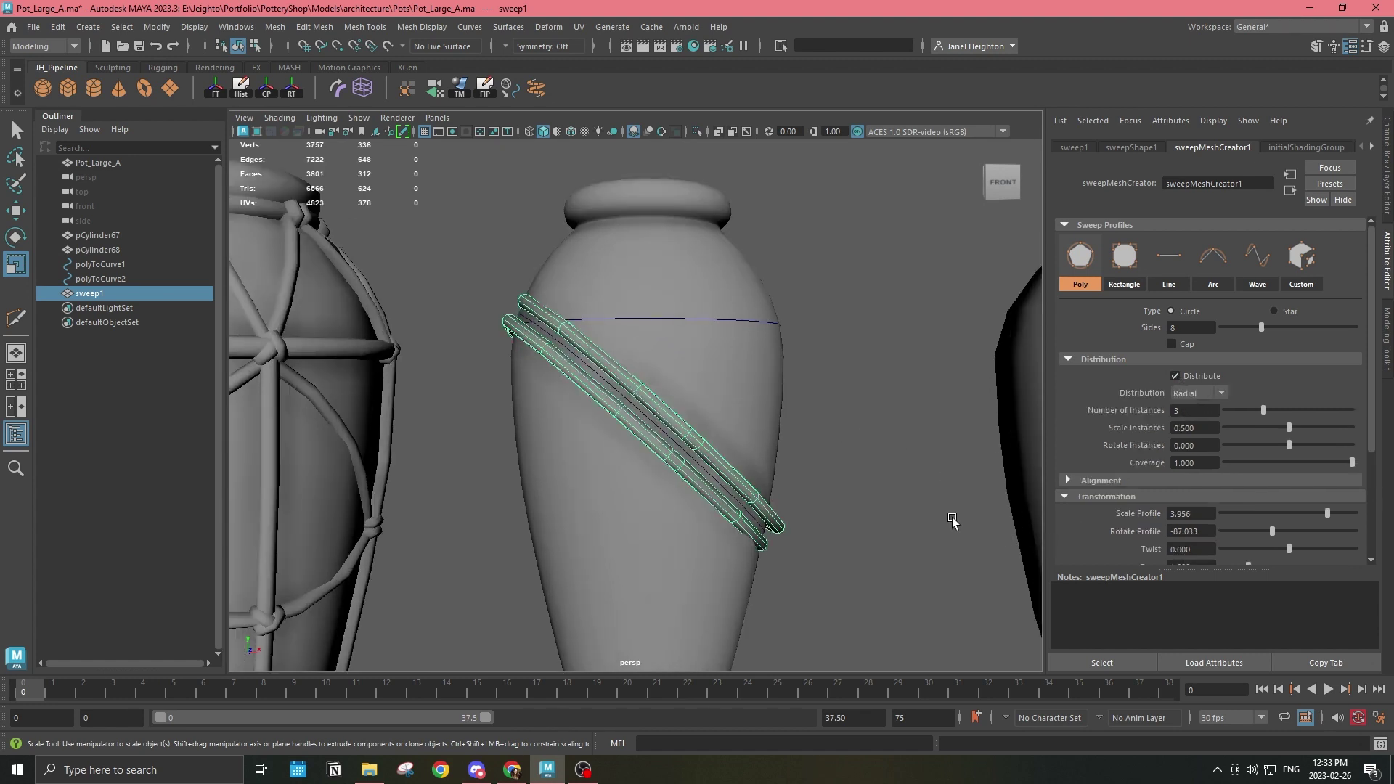
scroll(886, 467, "up", 2)
left_click_drag(781, 460, 864, 443, "alt")
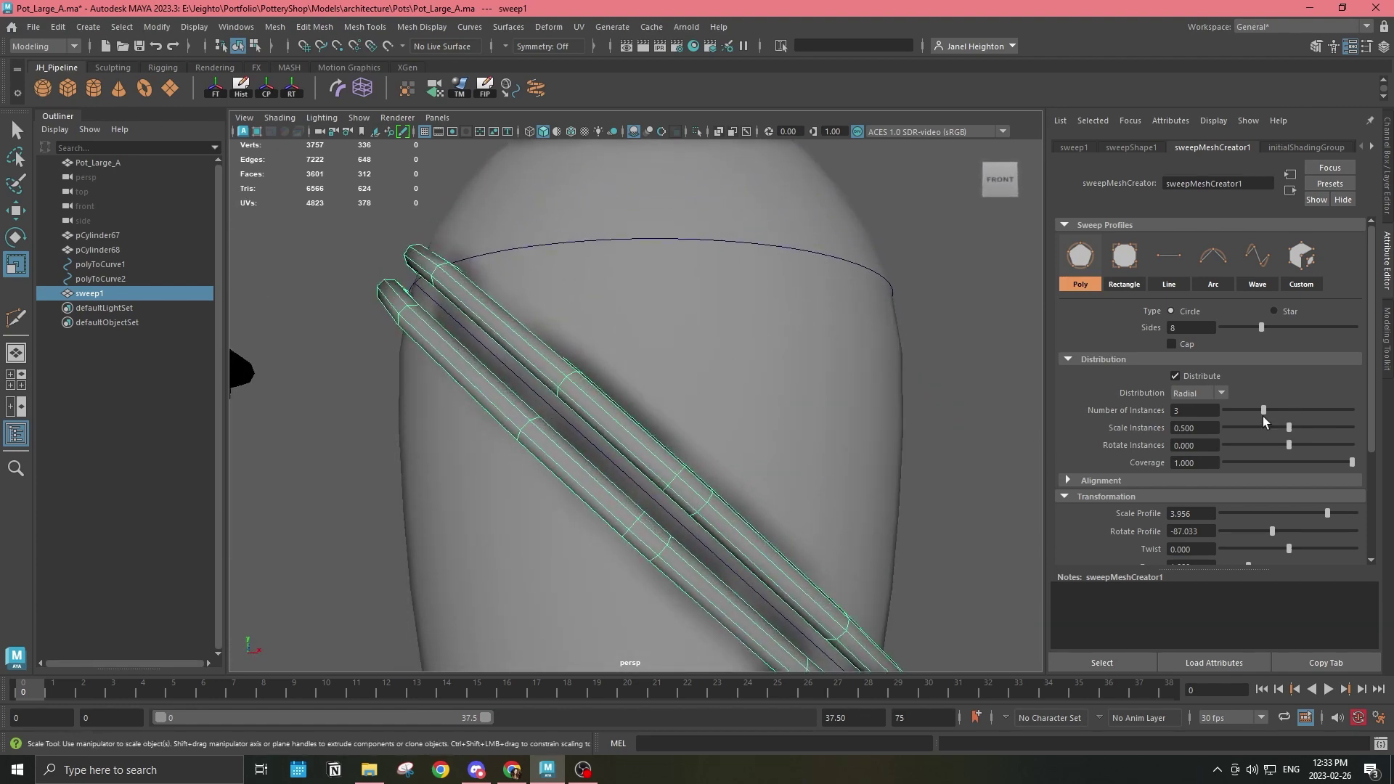
left_click_drag(1262, 416, 1287, 416)
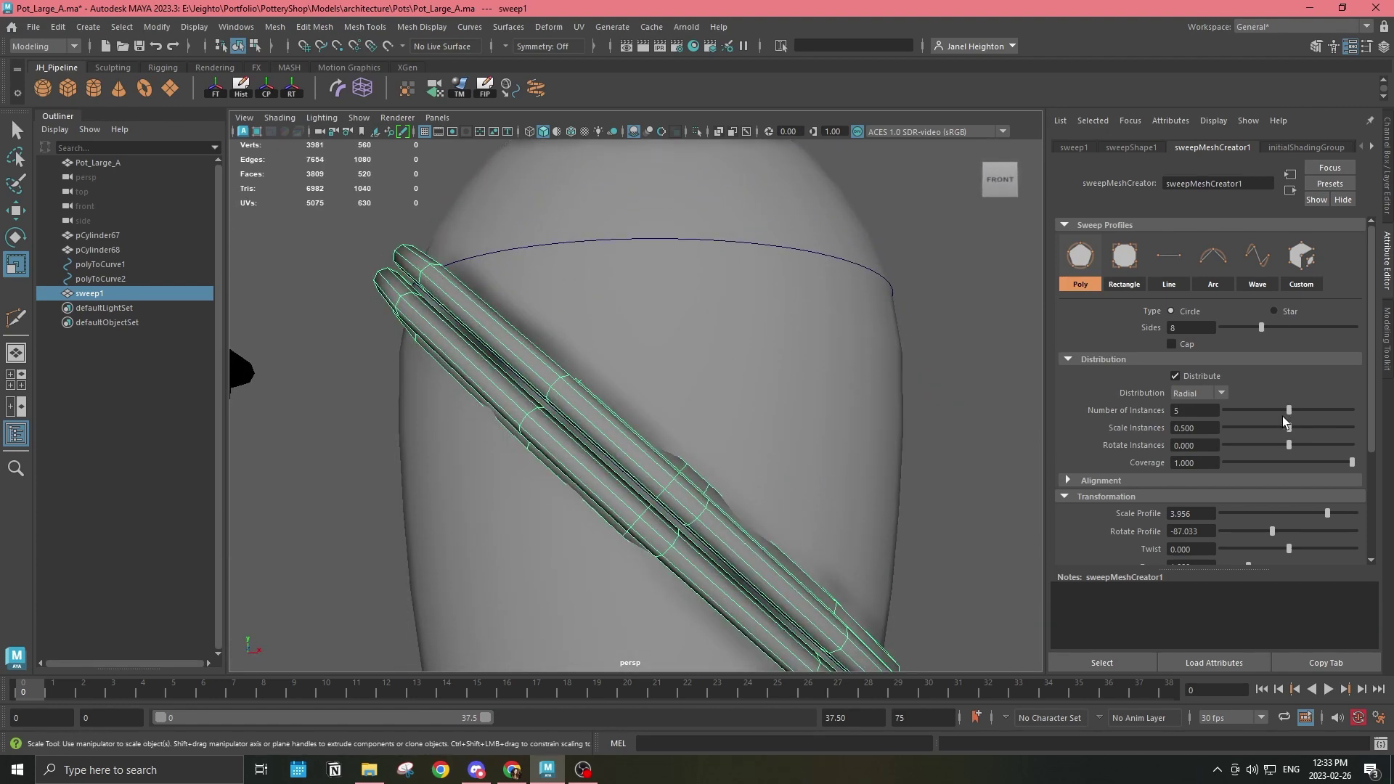
scroll(835, 406, "down", 5)
left_click_drag(835, 406, 750, 431, "alt")
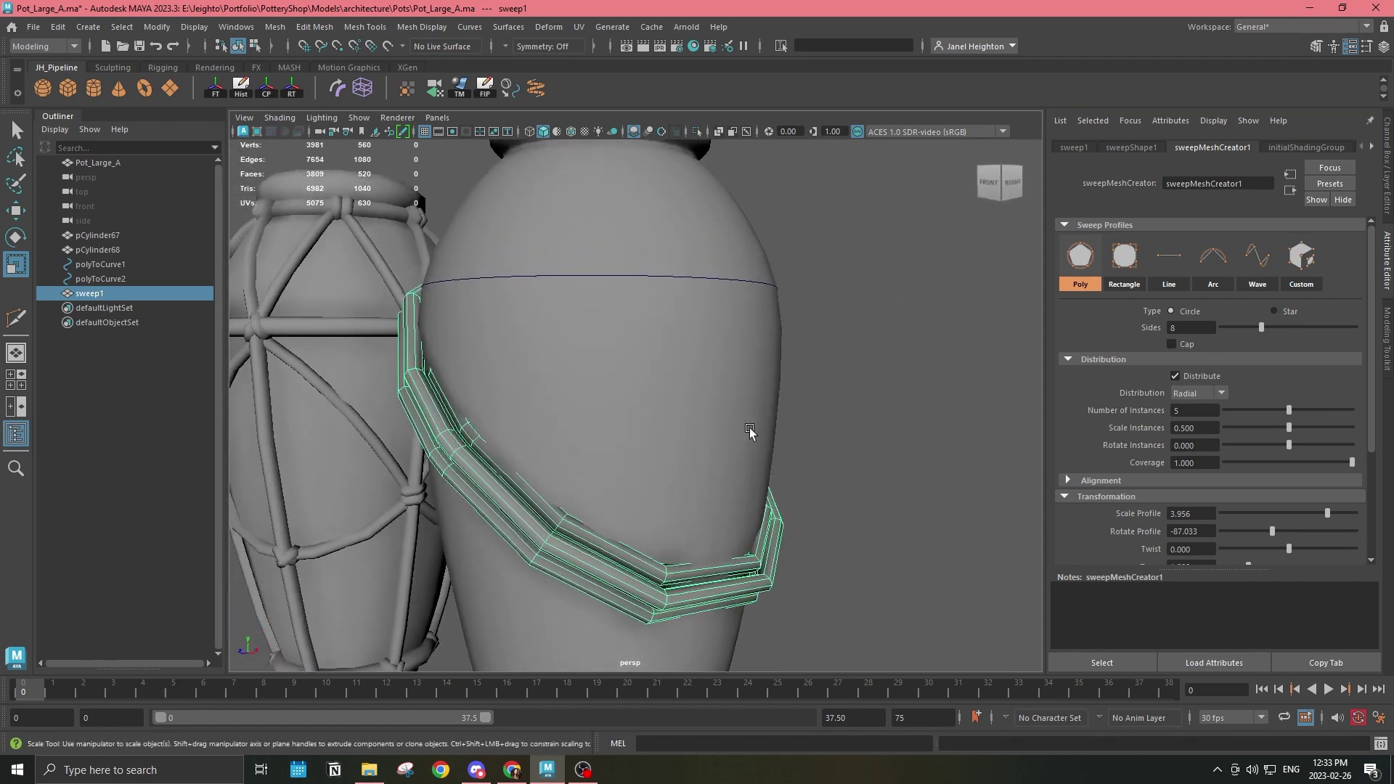
Set Scale Instances 0.552, Rotate Instances -196.744 and profile rotation 336.264
mouse_move(1293, 429)
left_mouse_down()
mouse_move(1260, 437)
mouse_move(1309, 437)
mouse_move(1292, 437)
left_mouse_up()
left_click_drag(726, 399, 793, 395, "alt")
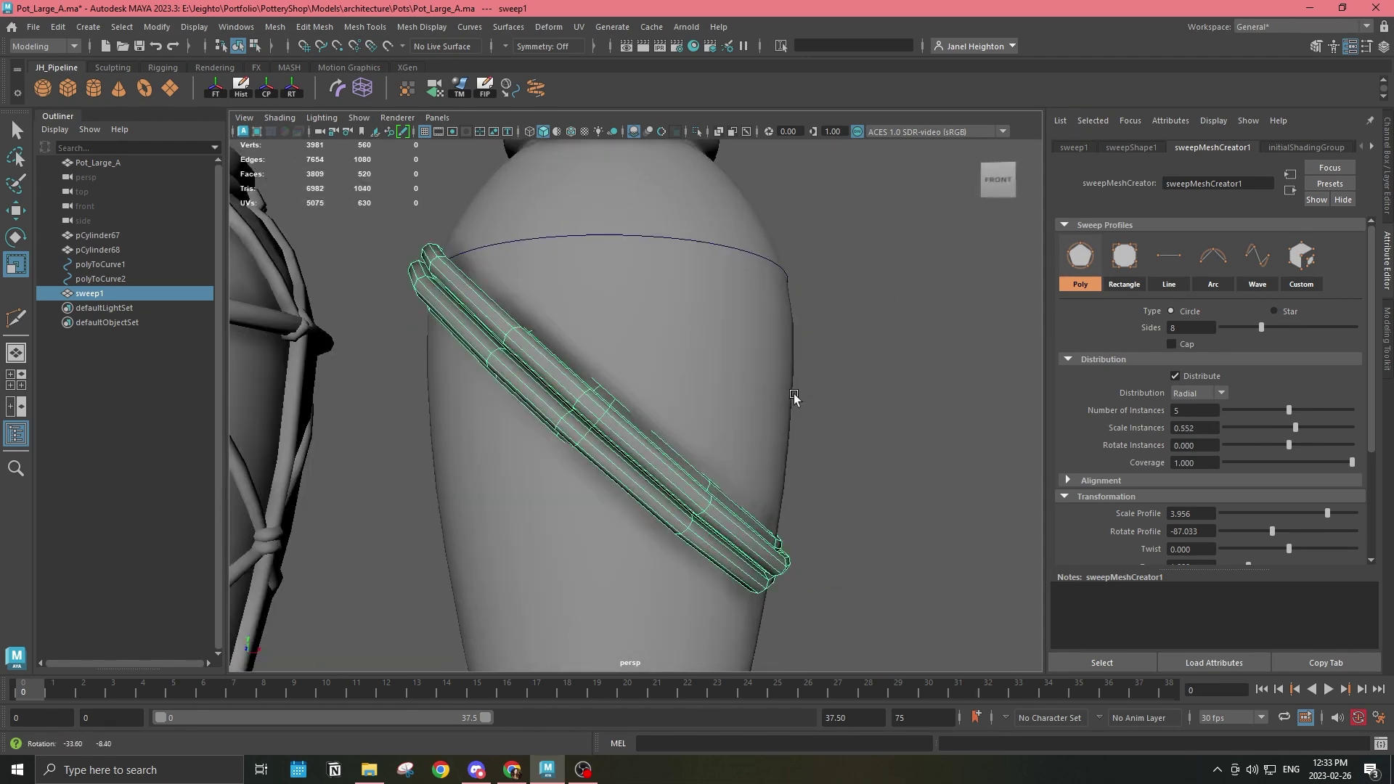
left_click_drag(1289, 444, 1252, 442)
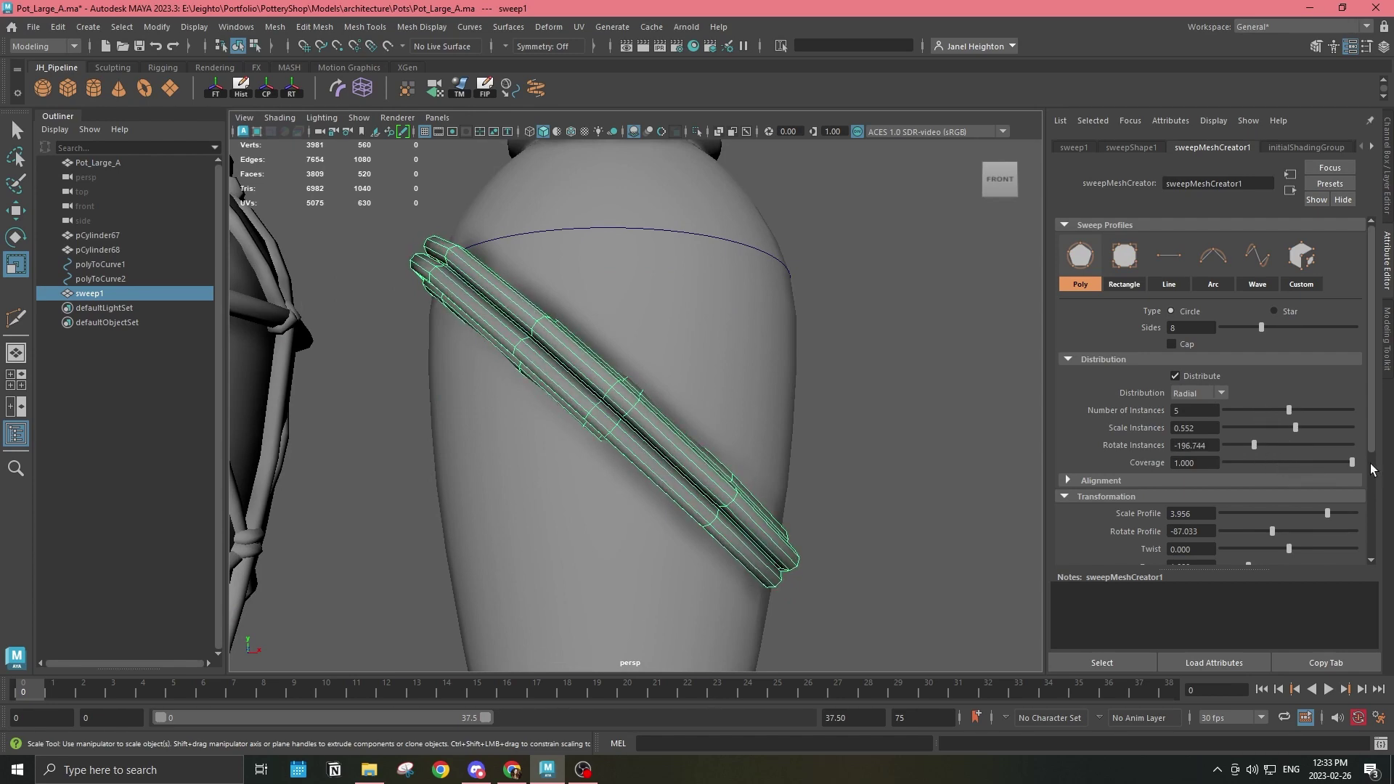
mouse_move(1351, 462)
left_mouse_down()
mouse_move(1277, 471)
mouse_move(1360, 474)
left_mouse_up()
scroll(1243, 485, "down", 3)
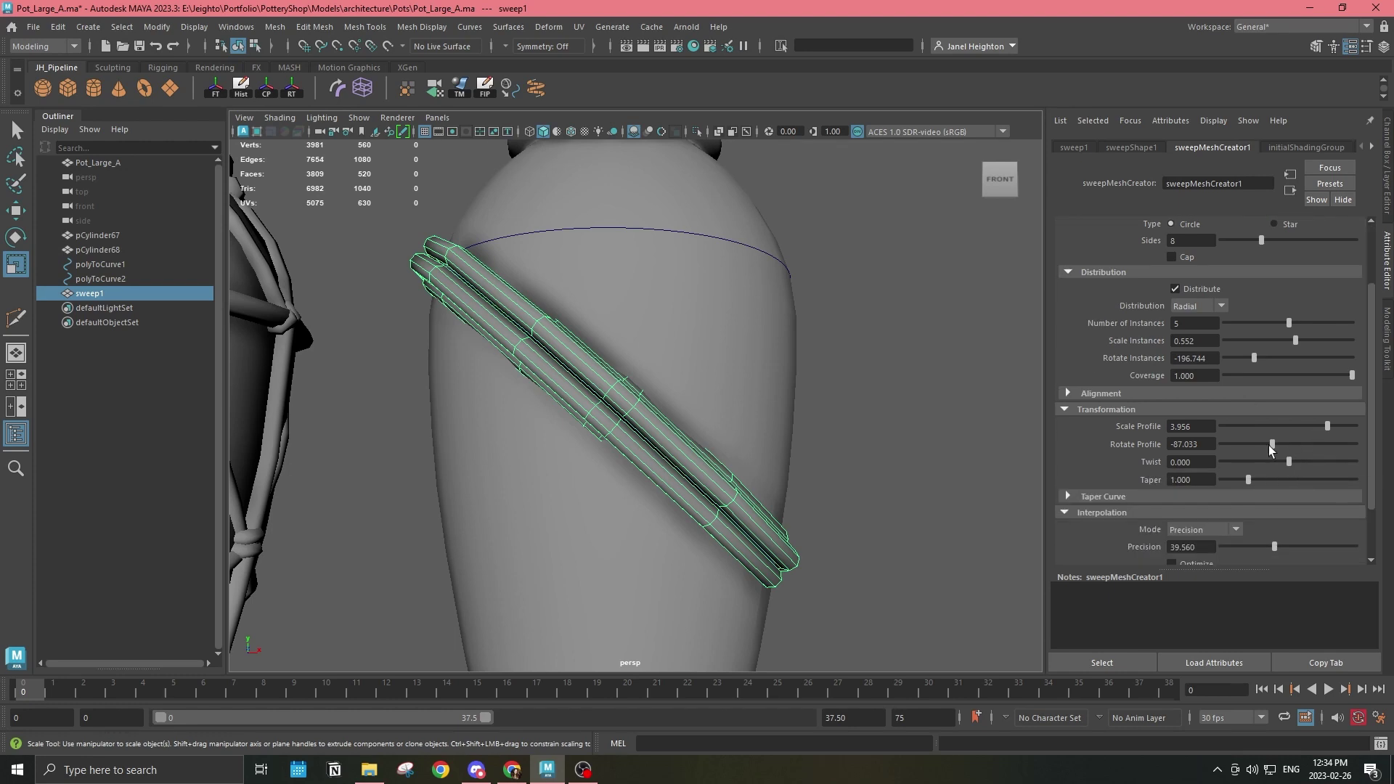
left_click_drag(1271, 444, 1348, 441)
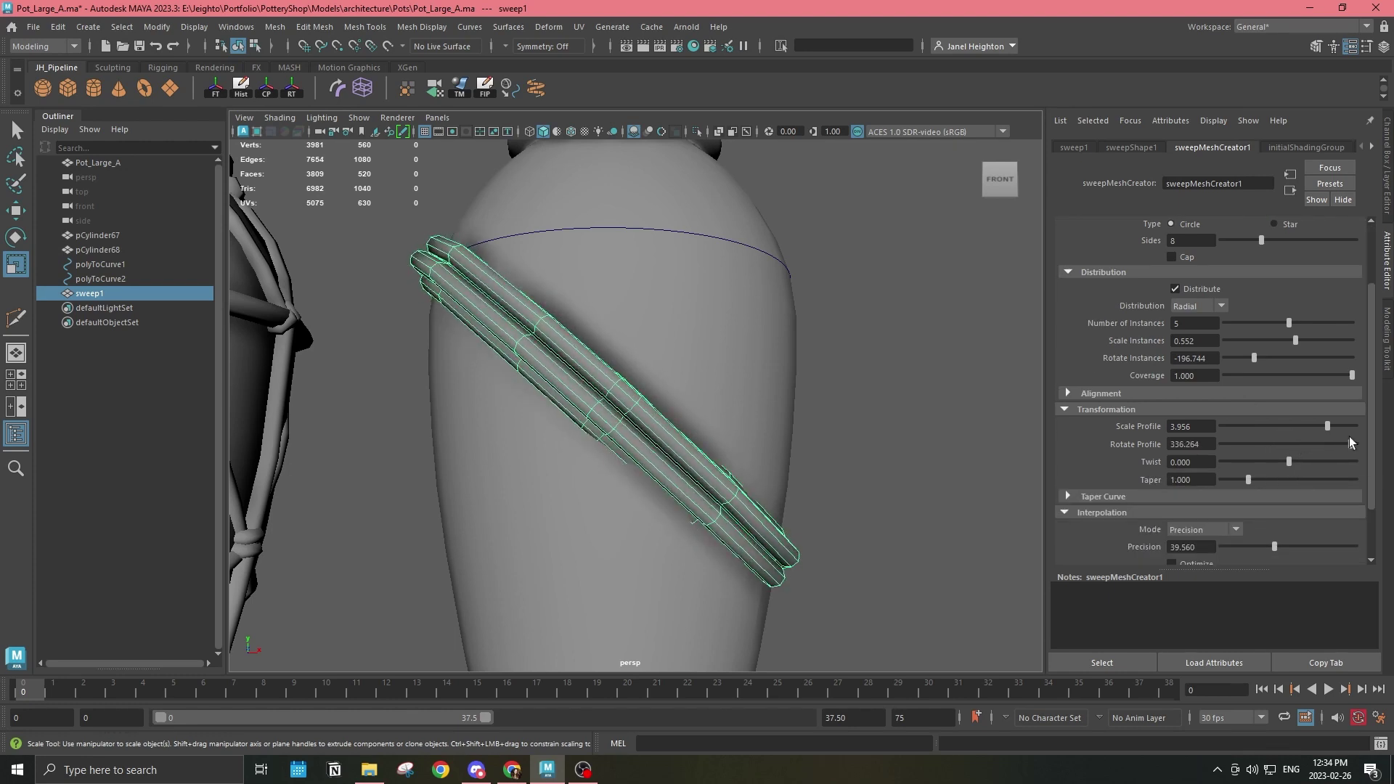
scroll(1253, 472, "down", 3)
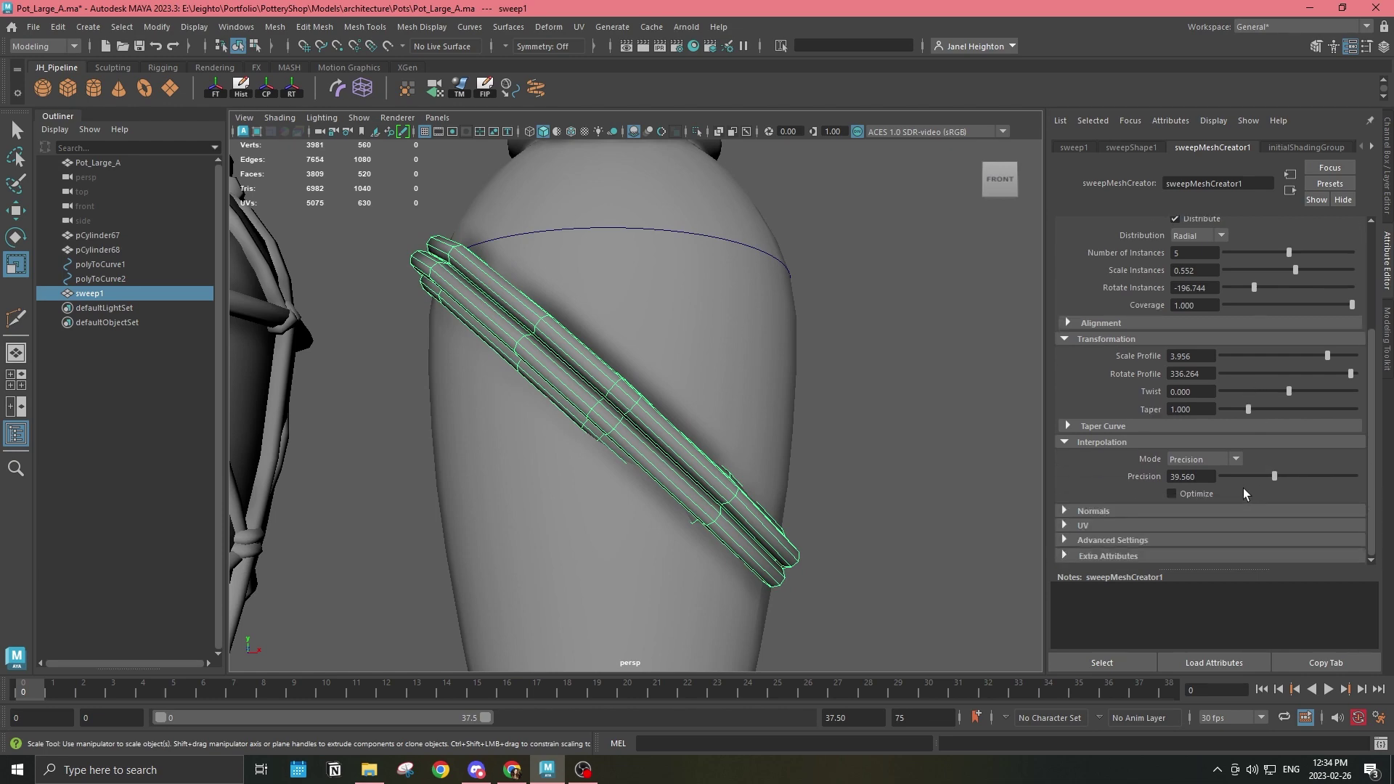
scroll(781, 402, "down", 5)
scroll(725, 429, "up", 4)
scroll(699, 423, "down", 6)
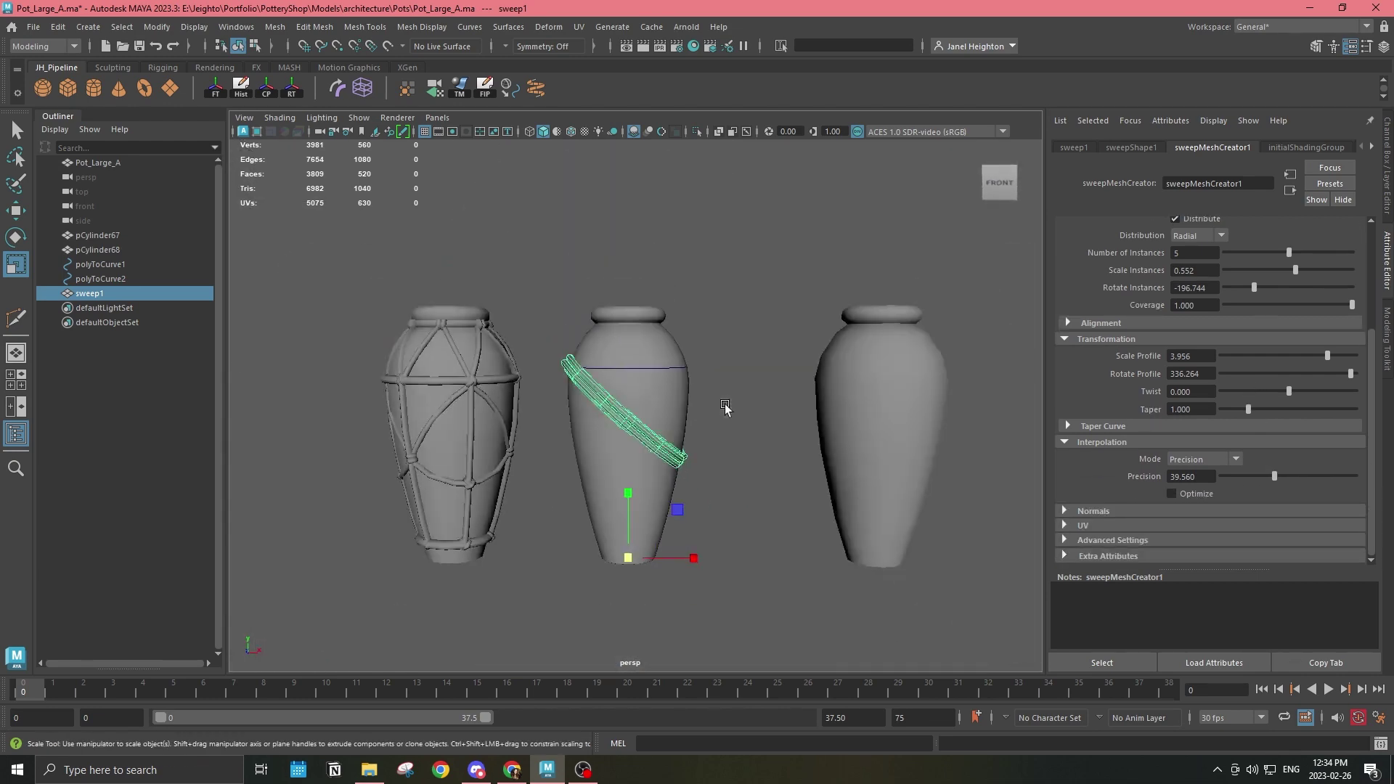
scroll(849, 443, "up", 3)
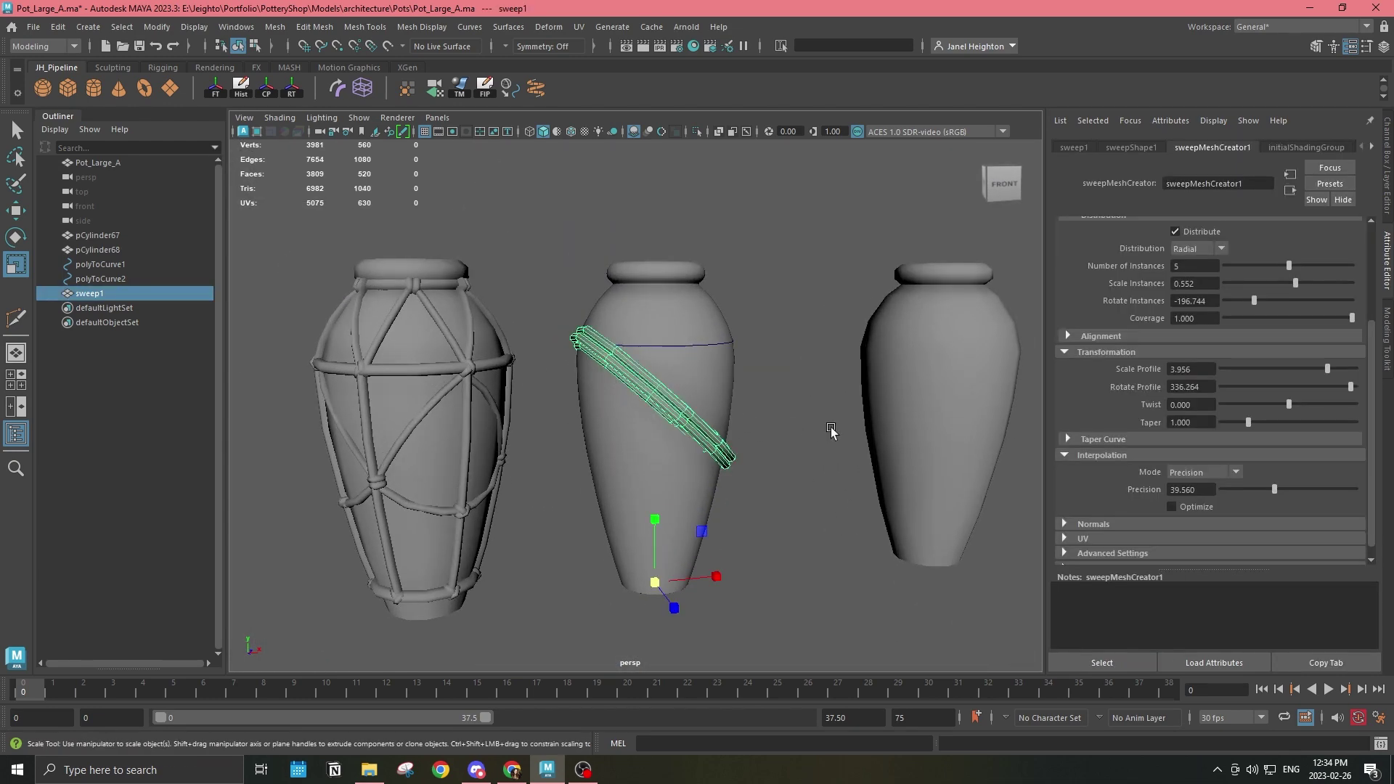
Turn off Distribute so the sweep is one tube, and delete its history
scroll(1220, 281, "up", 2)
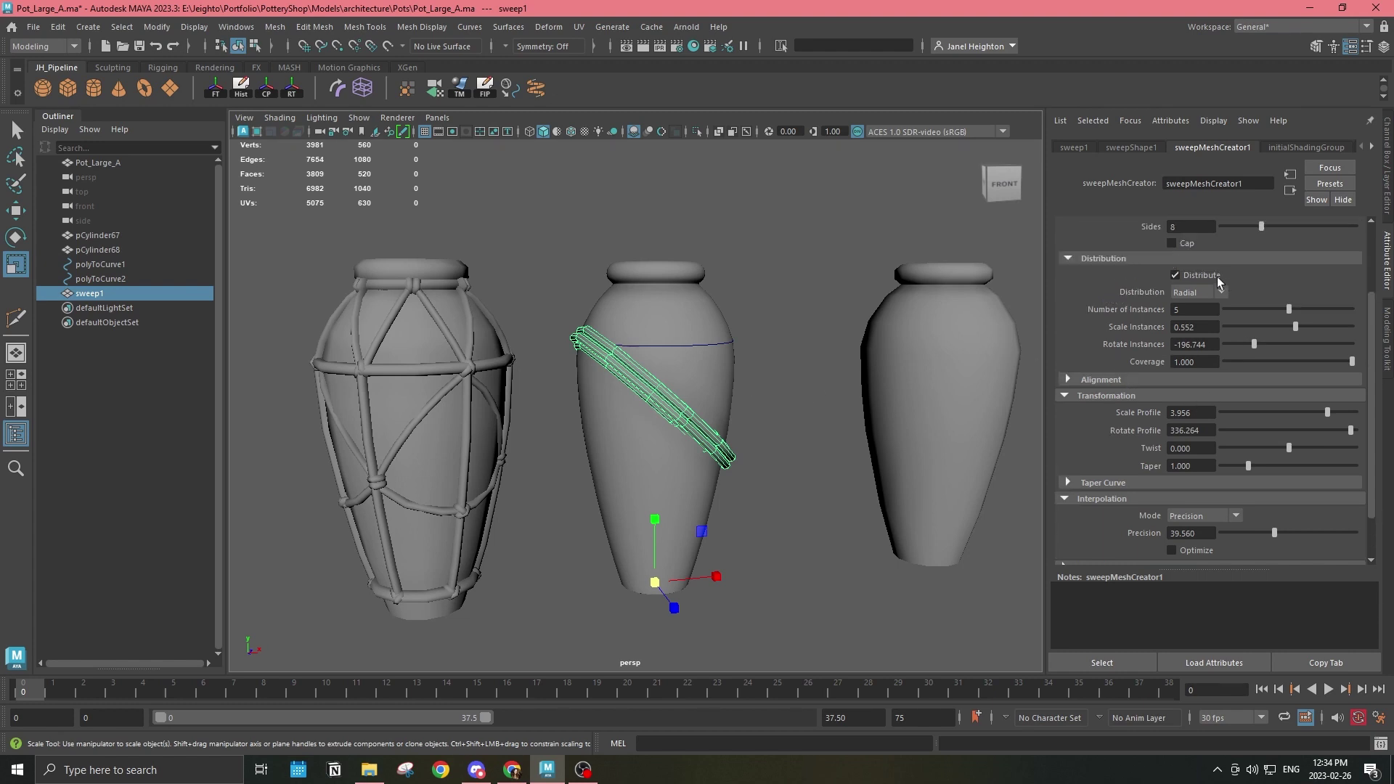
left_click(1175, 275)
scroll(653, 385, "up", 2)
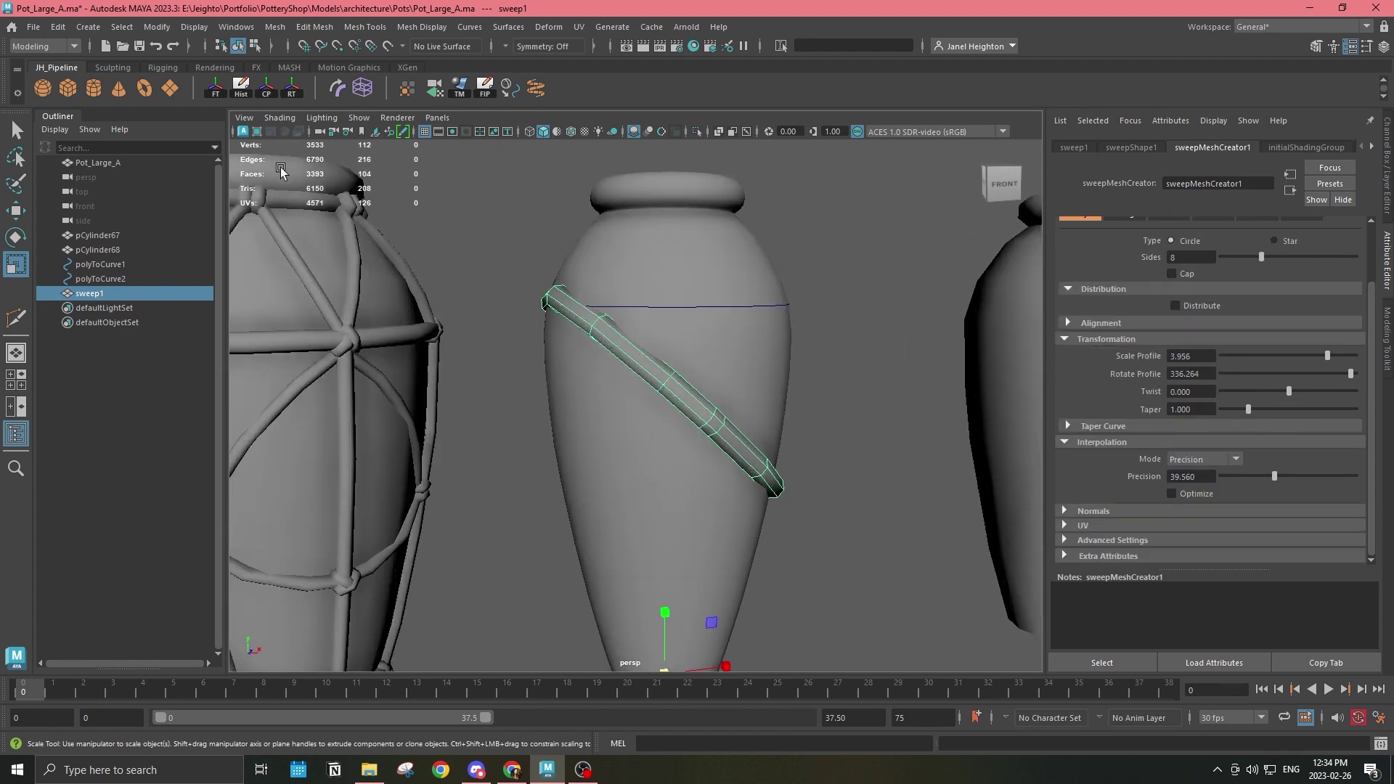
left_click(240, 88)
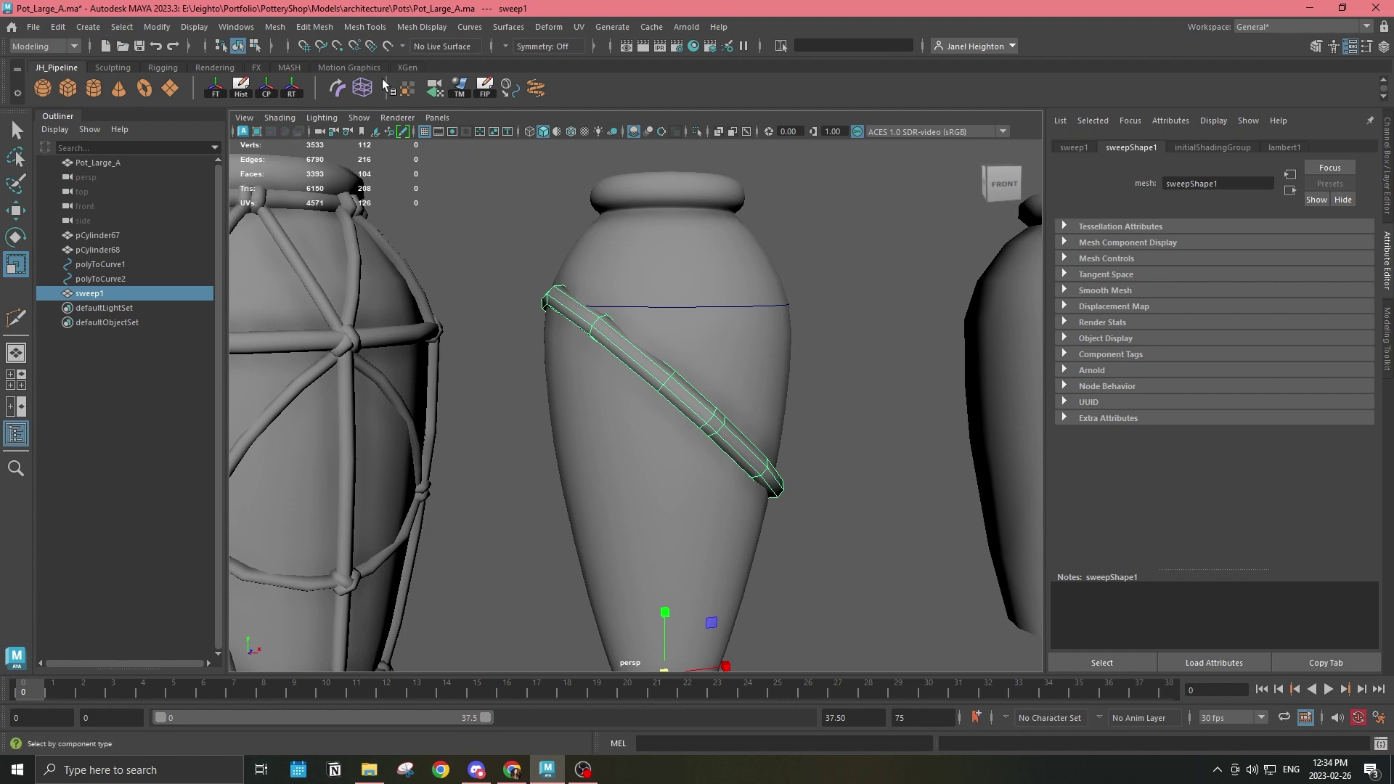
scroll(747, 336, "down", 4)
Slide the rope tube right along X, then undo the move
key("w")
left_click_drag(712, 580, 886, 589)
key("ctrl+z")
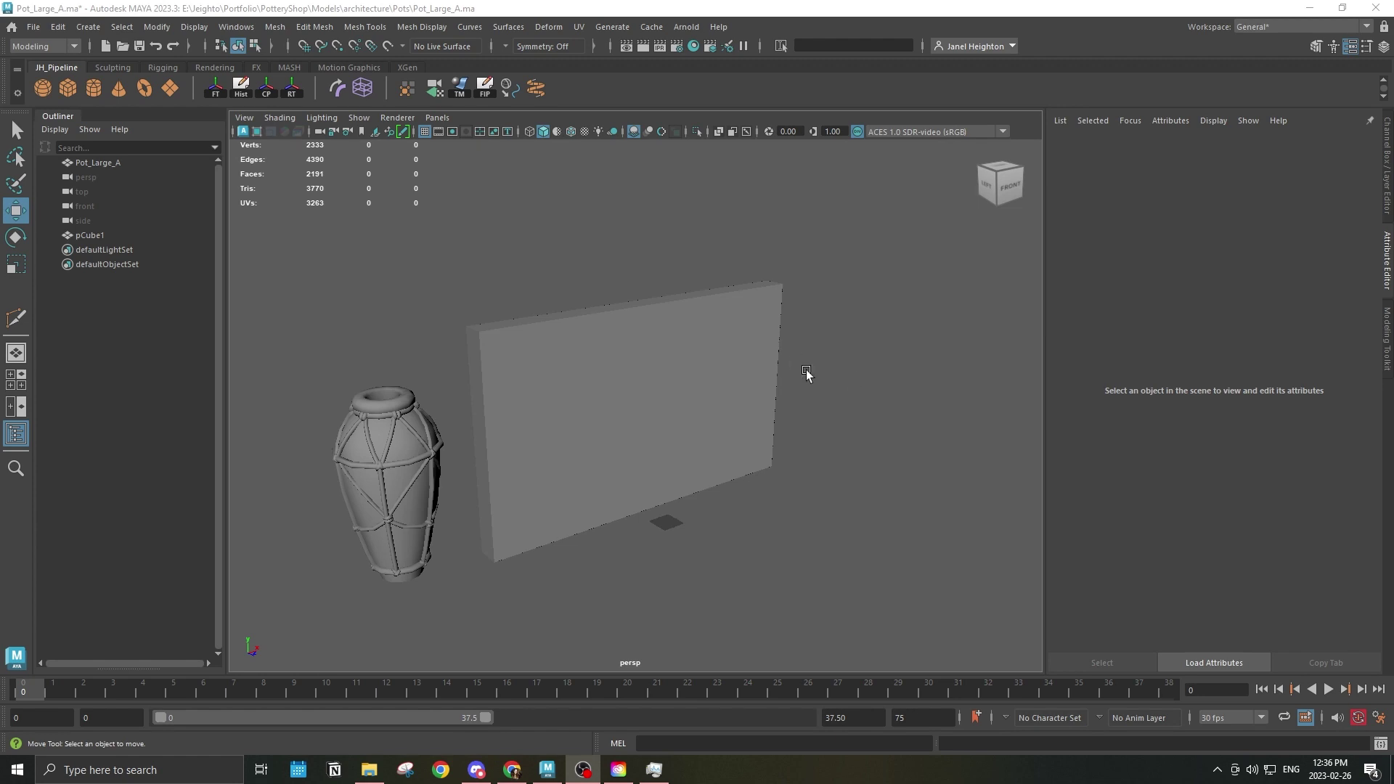
Tumble around the pCube1 wall slab and switch to the front view
left_click(663, 312)
left_click_drag(885, 421, 787, 274, "alt")
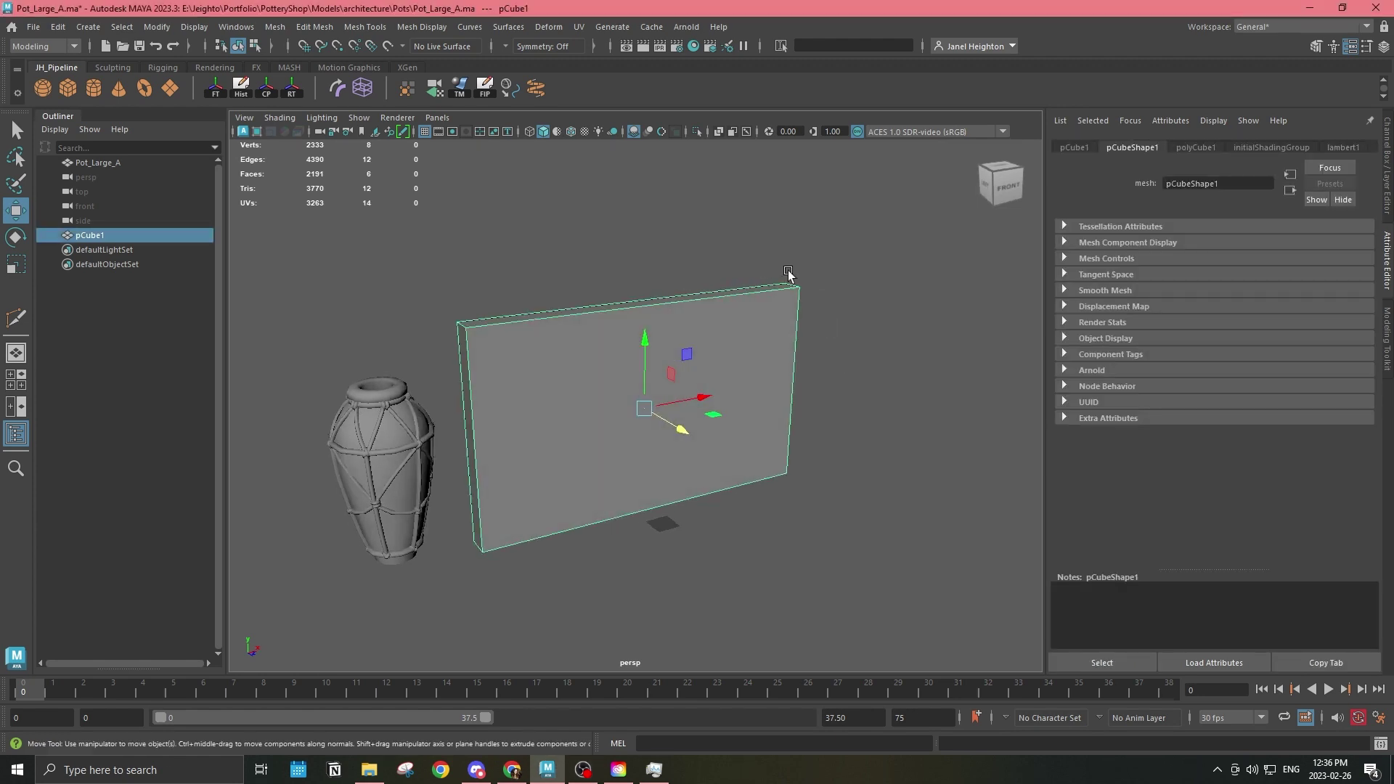
left_click(684, 294)
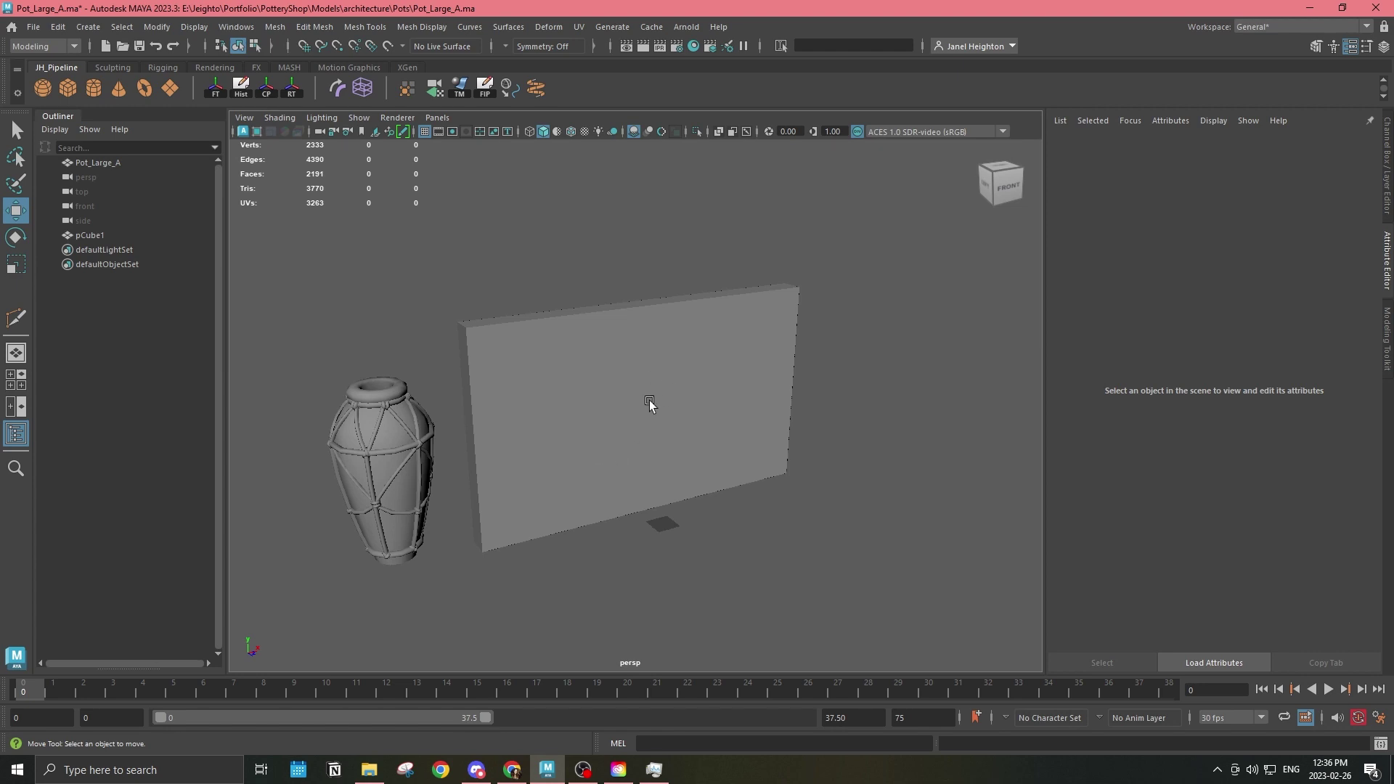
left_click_drag(649, 404, 667, 332, "alt")
key("space")
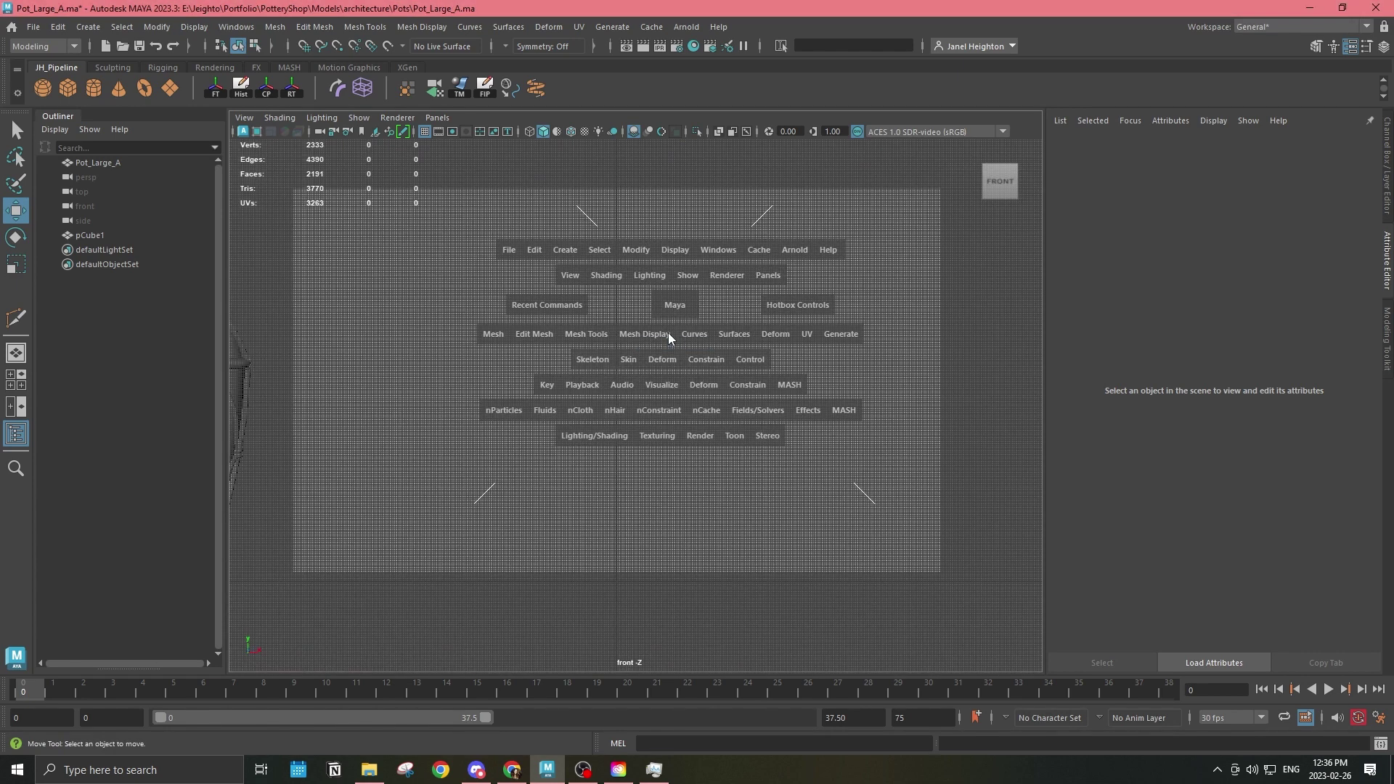
Activate the CV Curve Tool from Create > Curve Tools
left_click(90, 27)
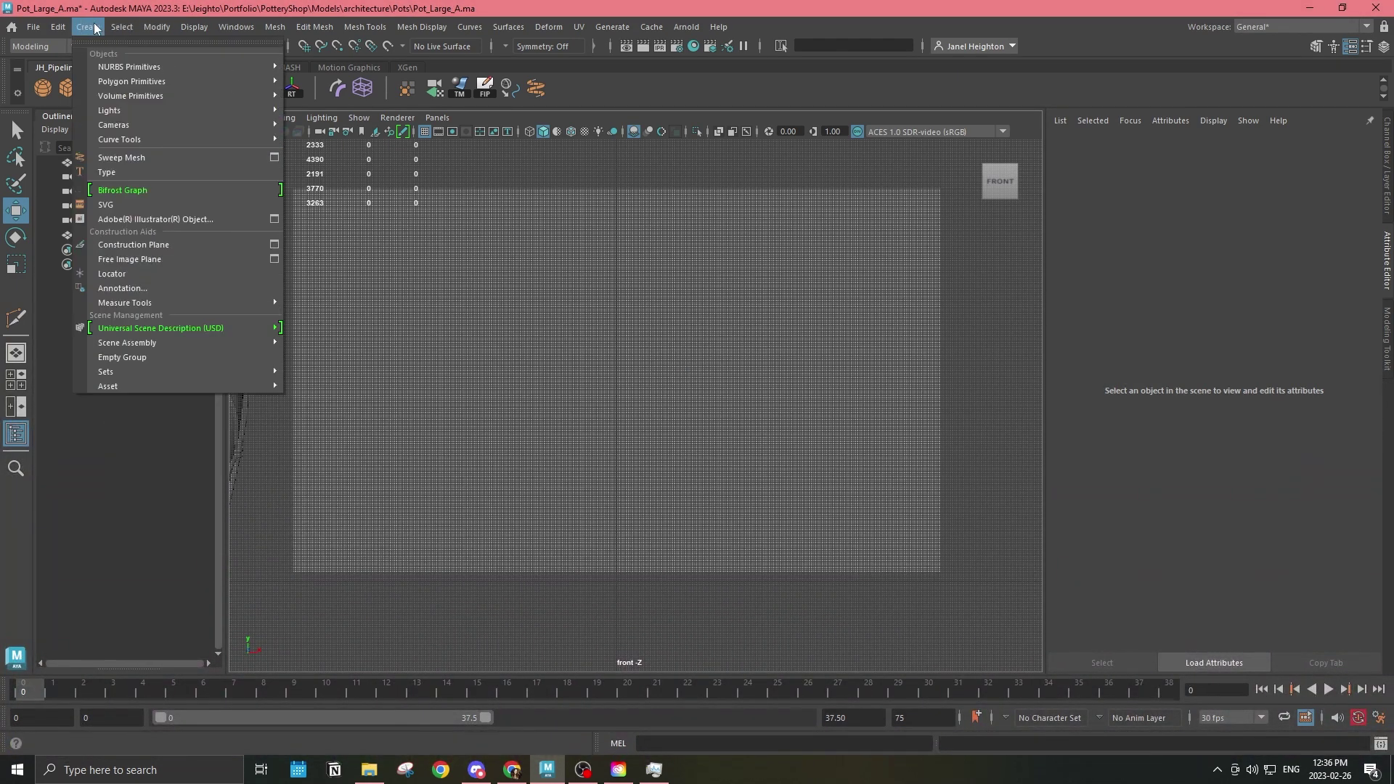
mouse_move(127, 144)
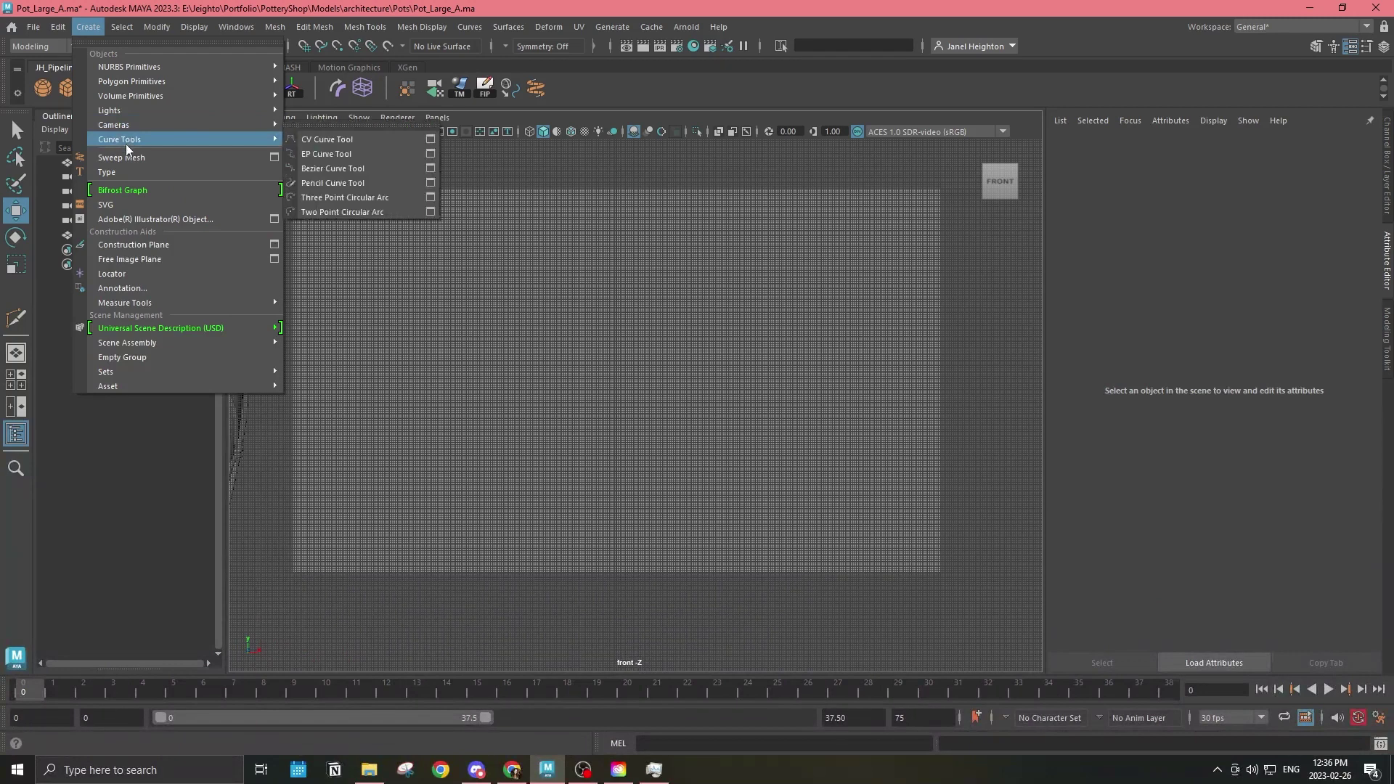
left_click(342, 145)
Draw curve1 with CVs snaking down the wall from the top into a spiral loop
middle_click_drag(707, 234, 725, 270, "alt")
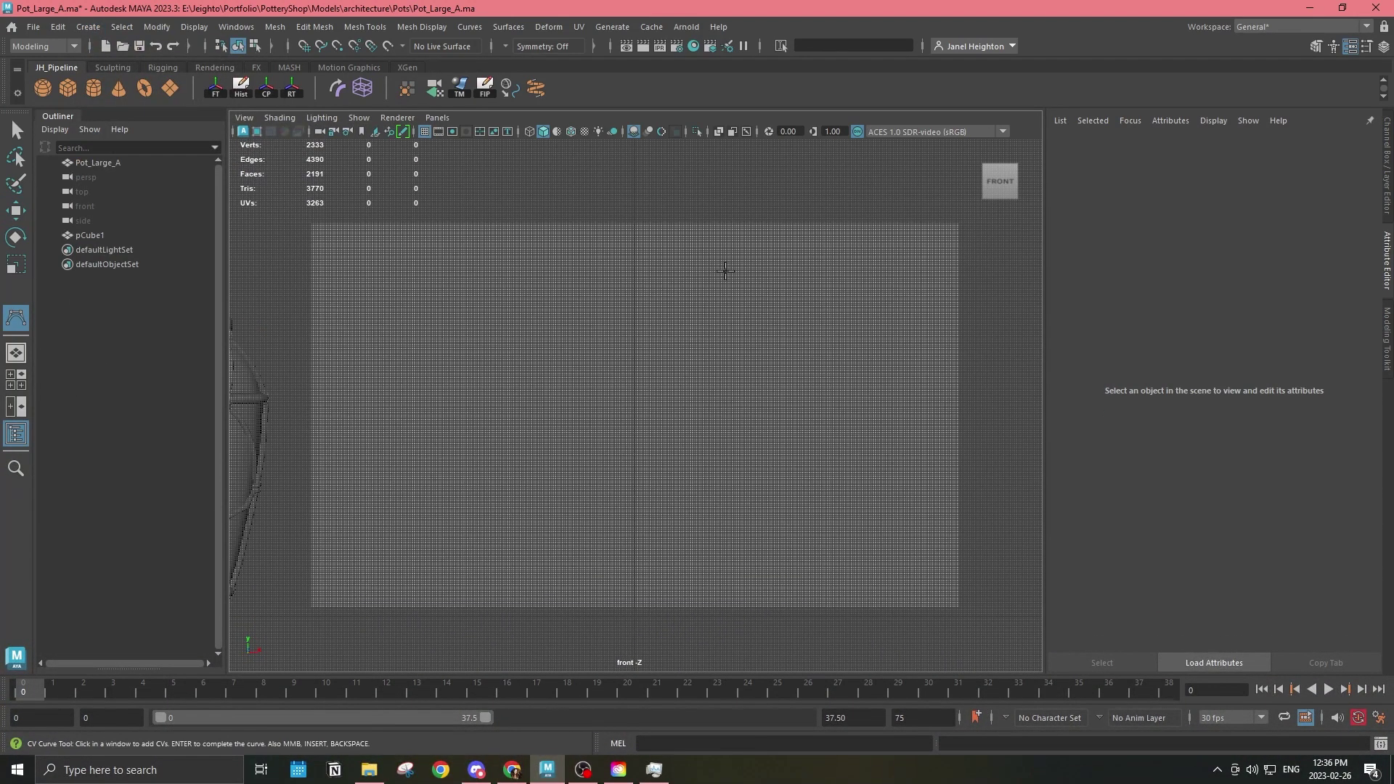
left_click(817, 221)
left_click(812, 286)
left_click(779, 317)
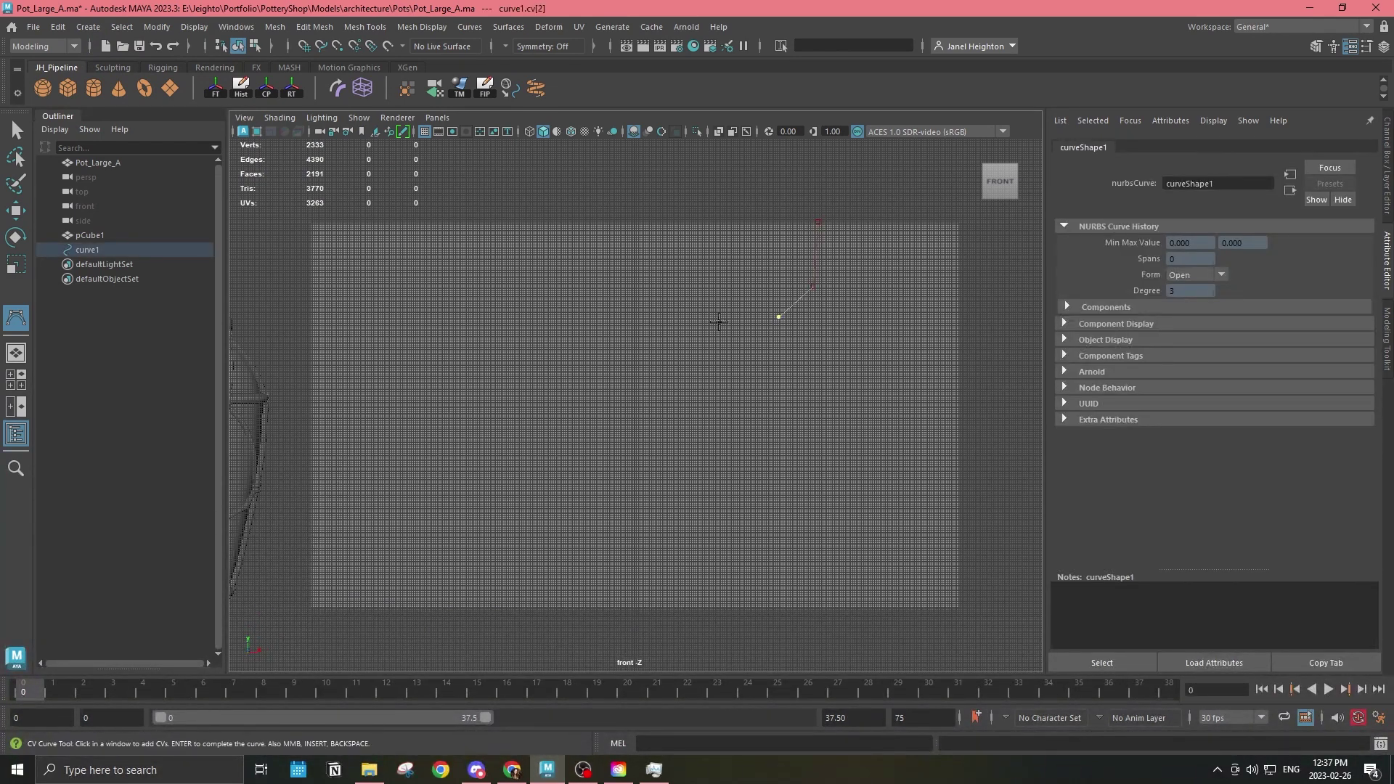
left_click(708, 323)
left_click(630, 359)
left_click(609, 390)
left_click(633, 455)
left_click(690, 487)
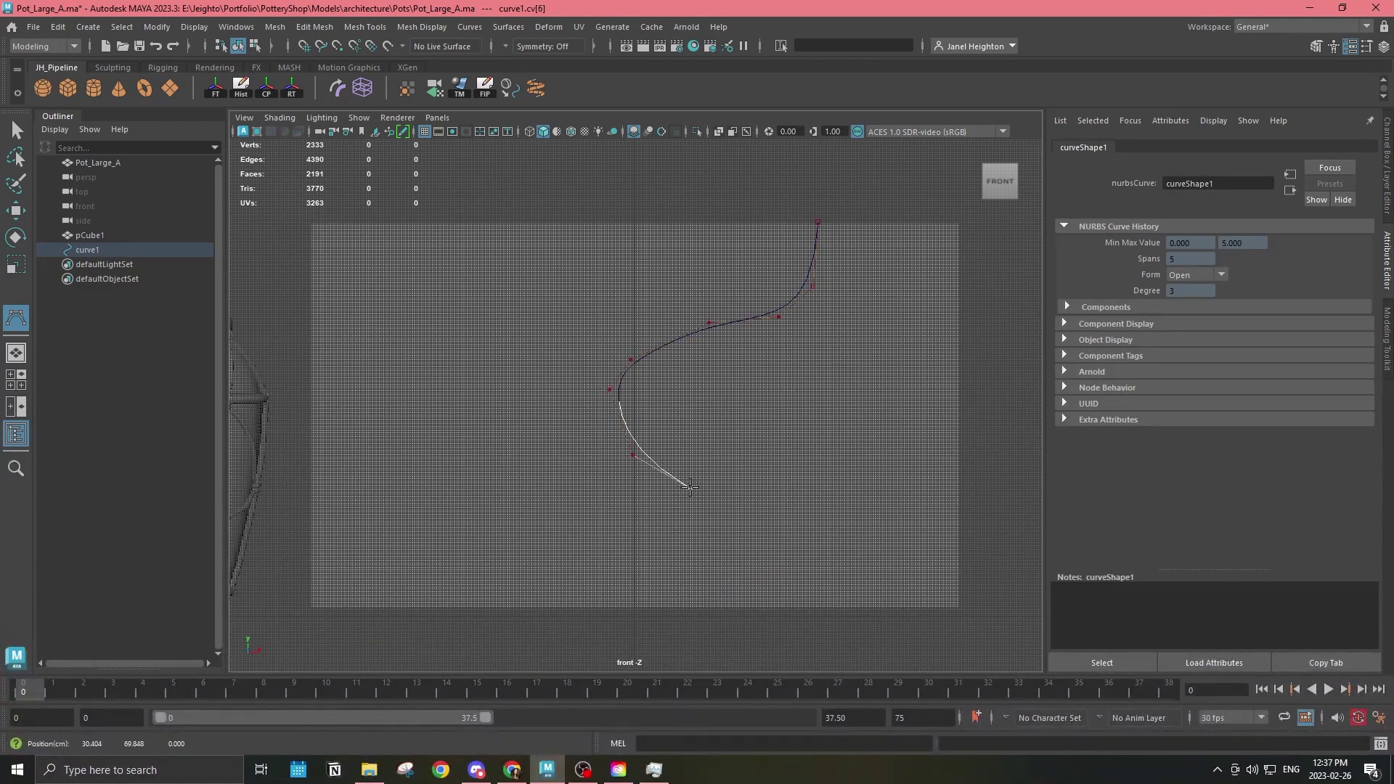
left_click(708, 559)
left_click(606, 580)
left_click(520, 533)
left_click(547, 473)
left_click(585, 470)
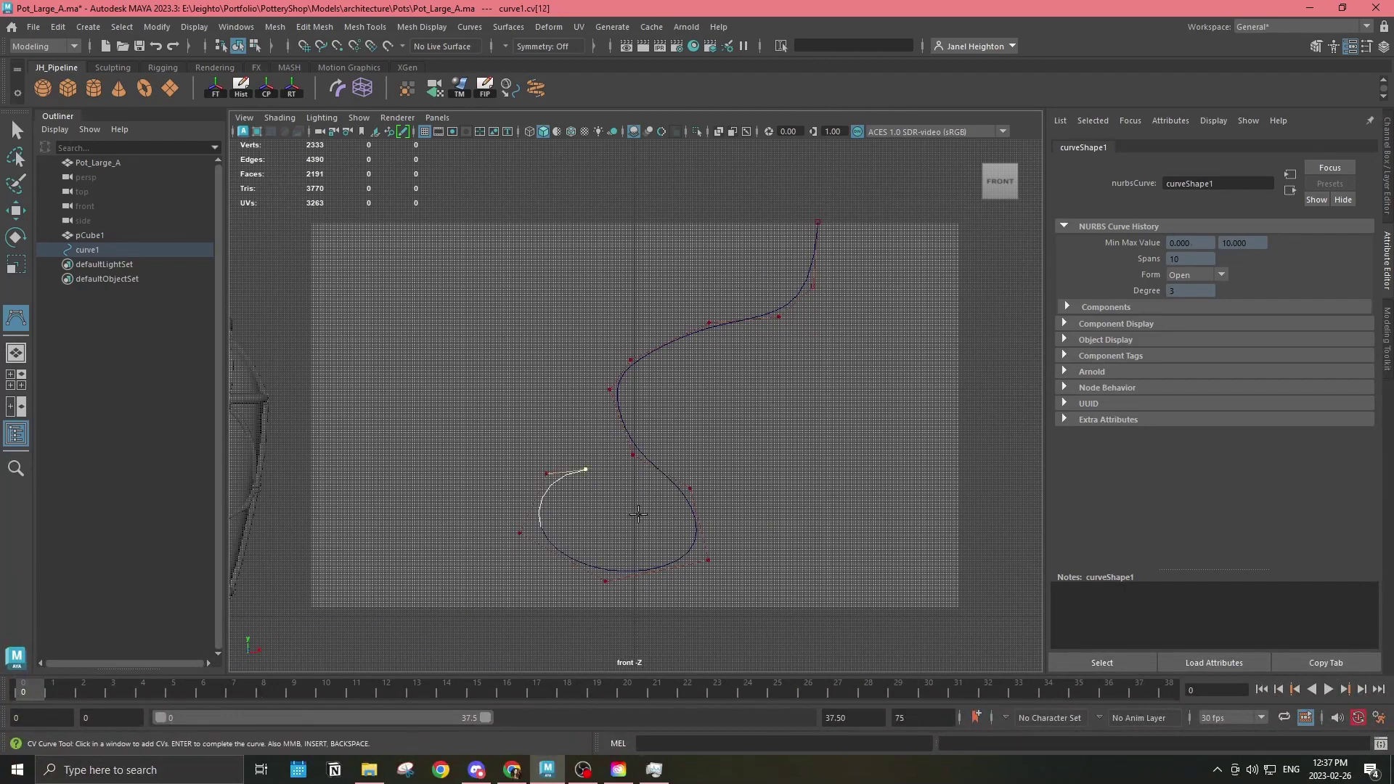
left_click(639, 523)
left_click(610, 532)
key("Return")
Return to the perspective view and tumble around the wall and pot
key("w")
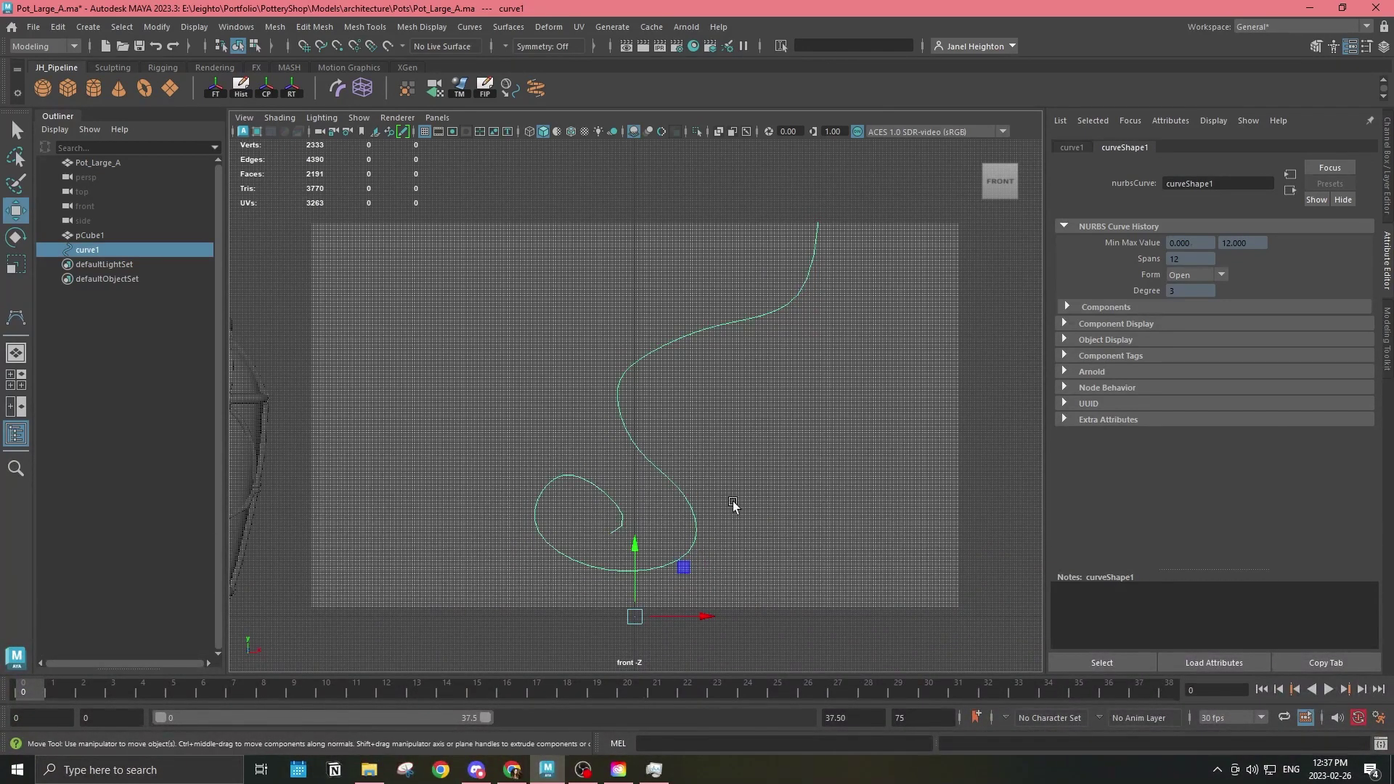
middle_click_drag(525, 238, 476, 238, "alt")
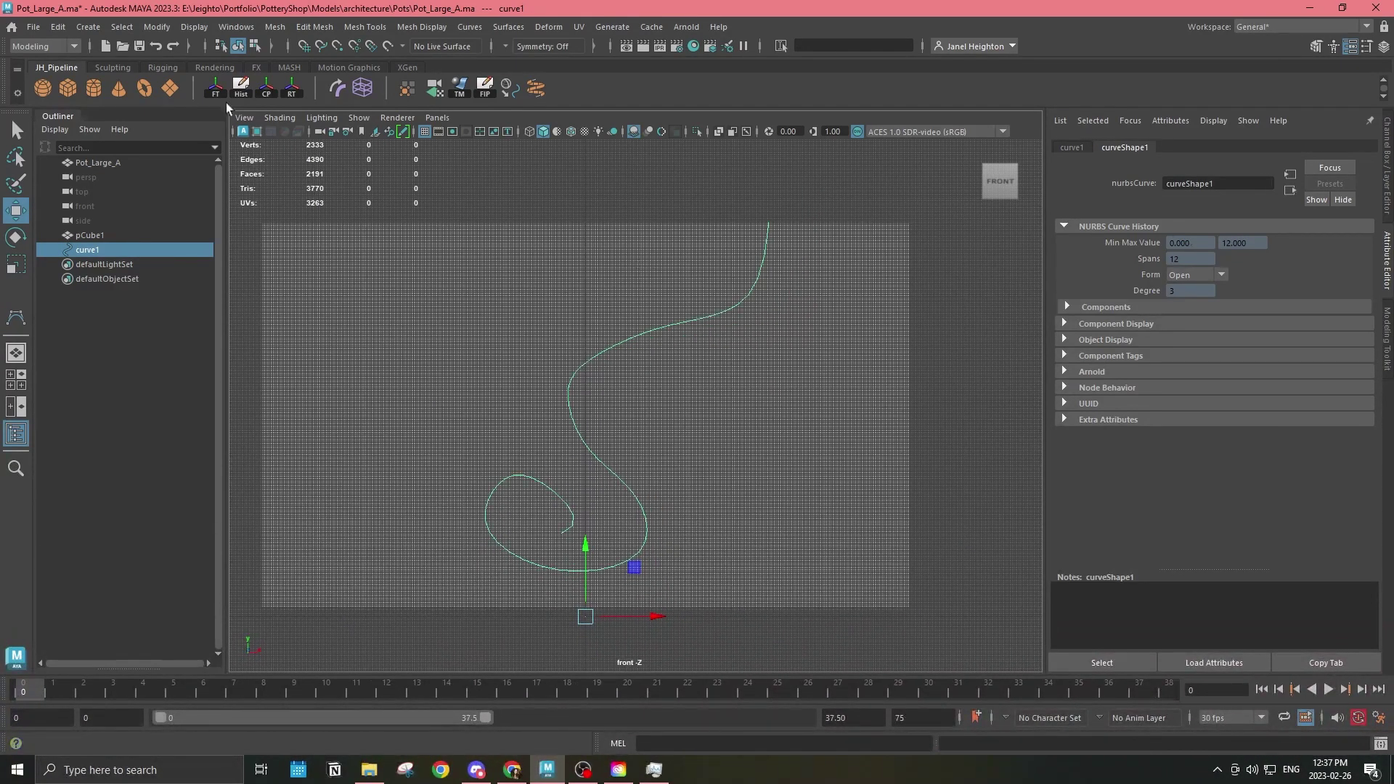
left_click(58, 26)
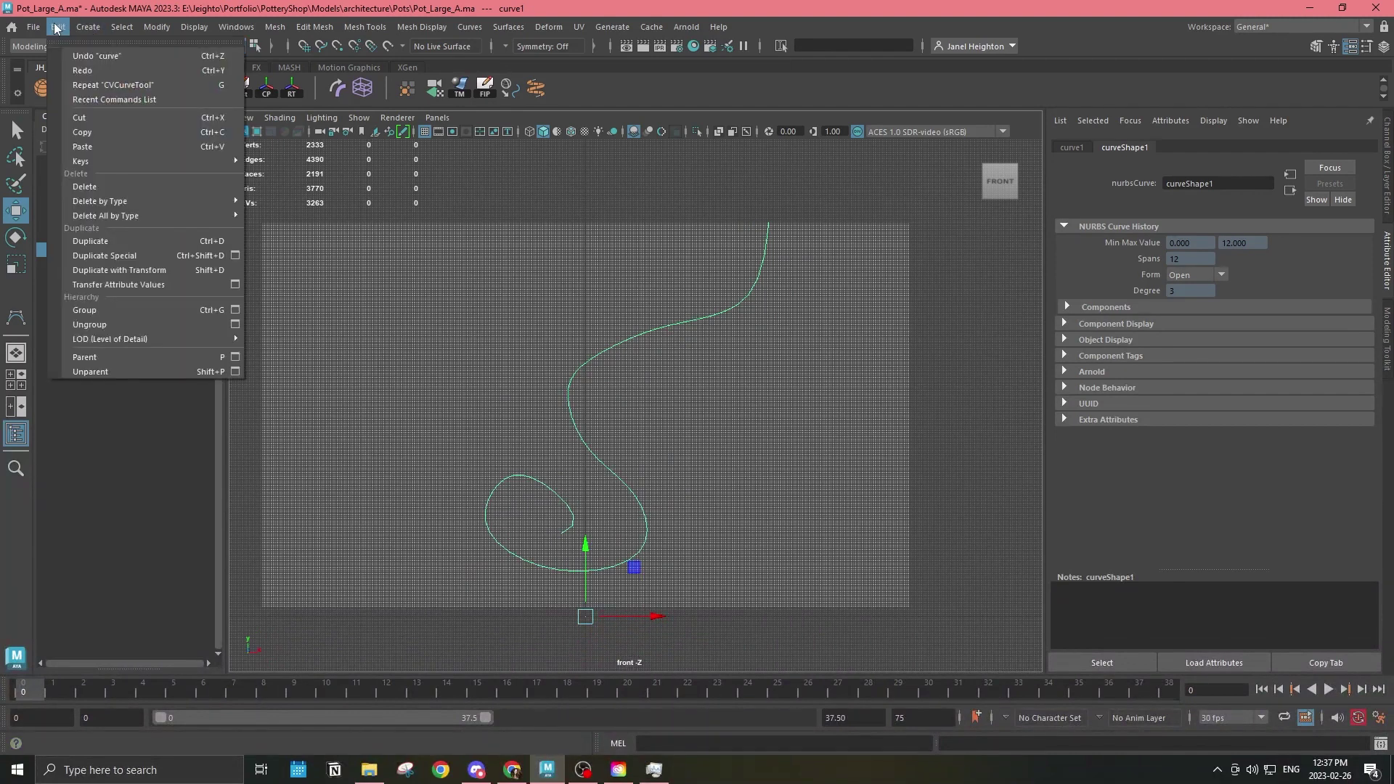
left_click(57, 26)
key("space")
left_click(601, 252)
left_click_drag(632, 233, 726, 495, "alt")
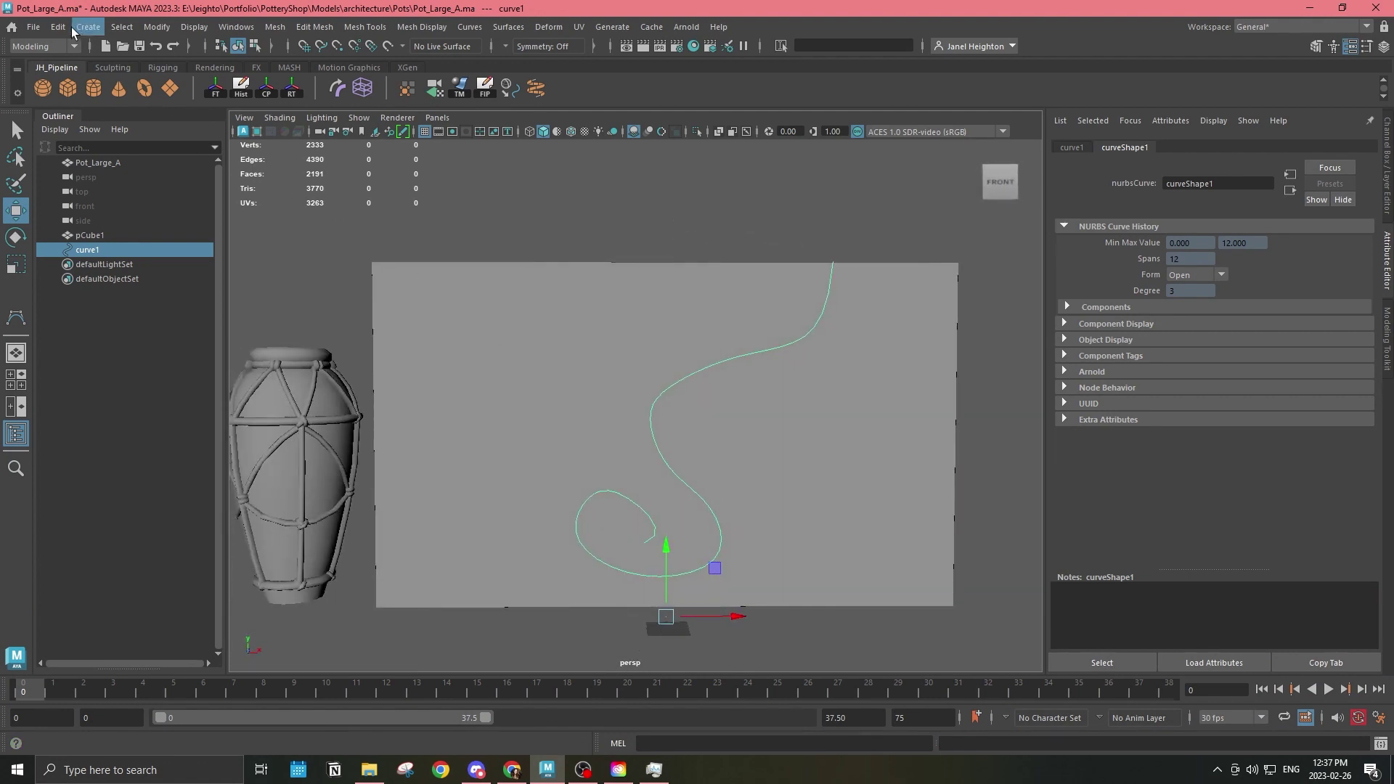
Sweep a tube along the wall curve with profile scale 5.000 and taper 0.302
left_click(88, 27)
left_click(137, 157)
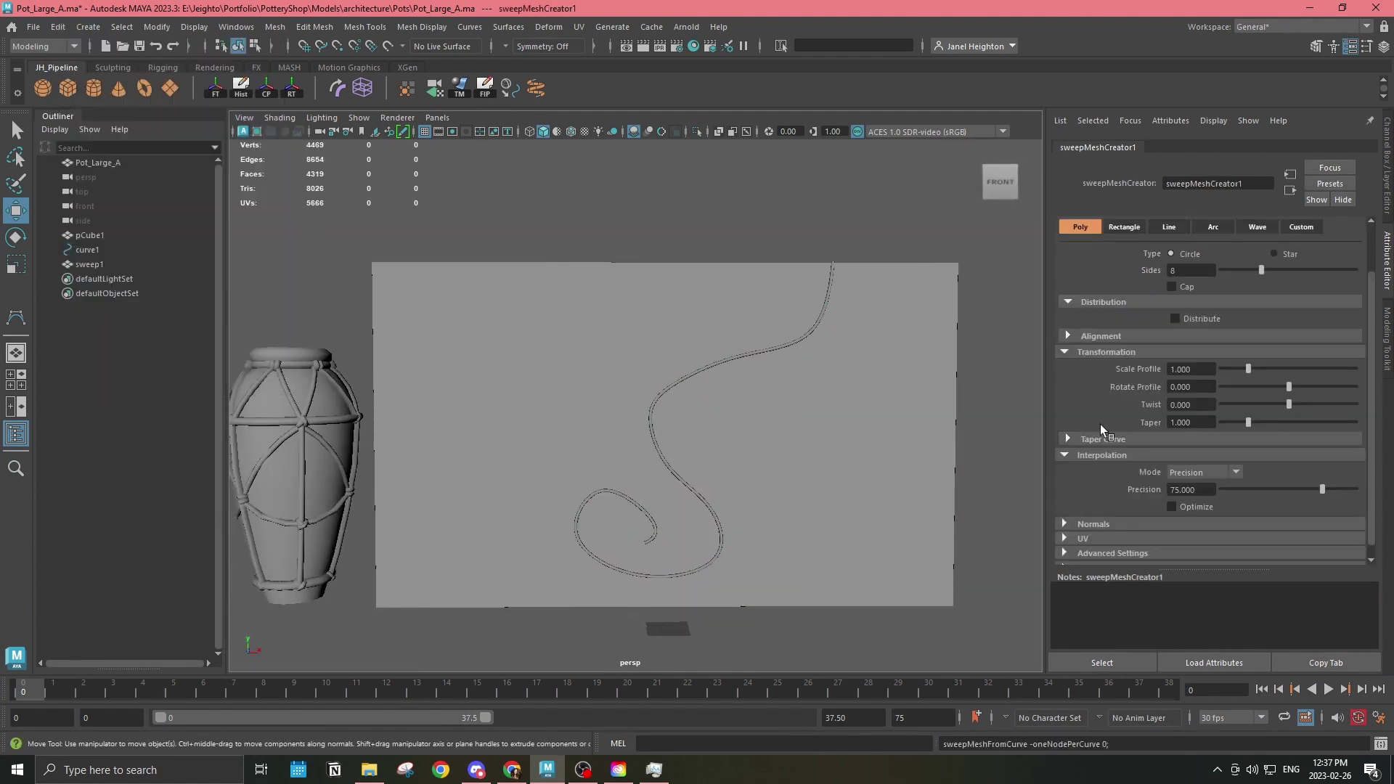
left_click_drag(1241, 373, 1355, 370)
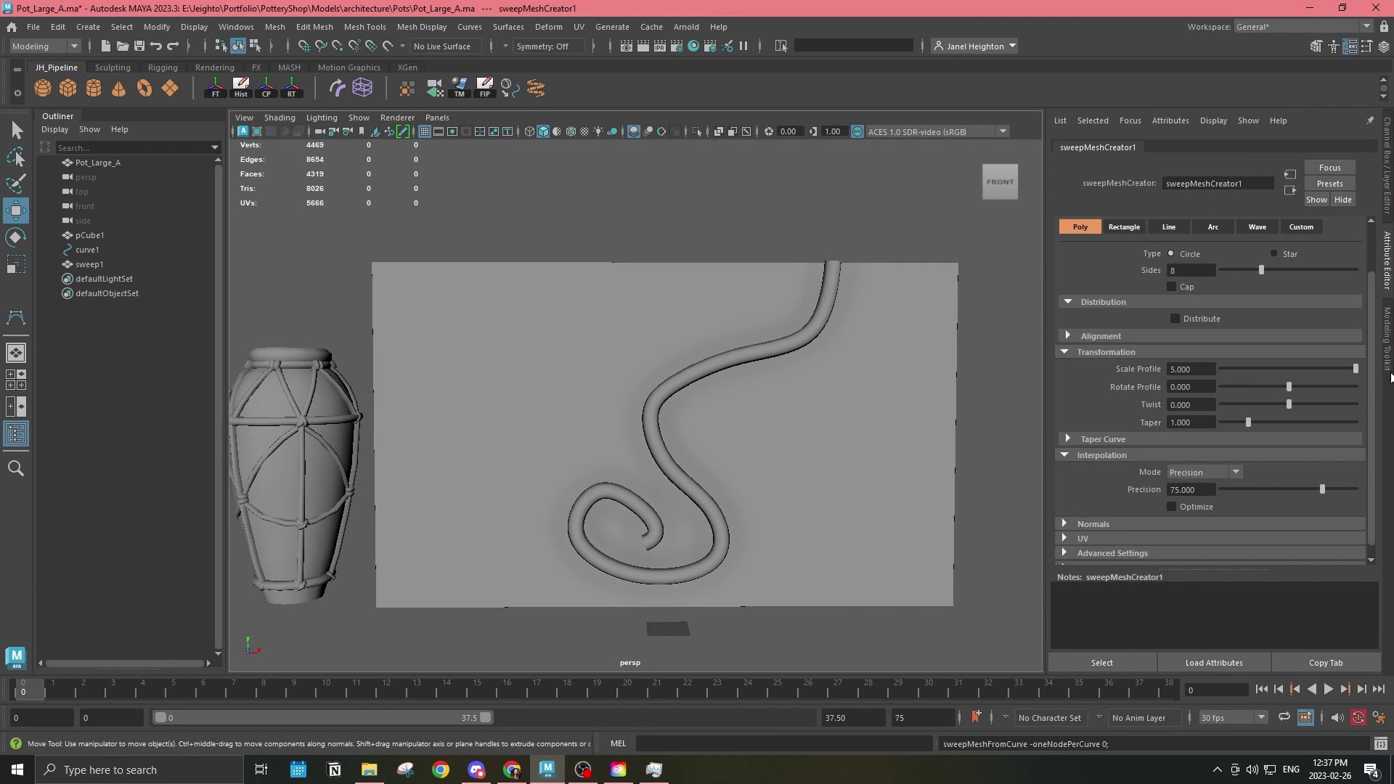
left_click_drag(1260, 424, 1229, 430)
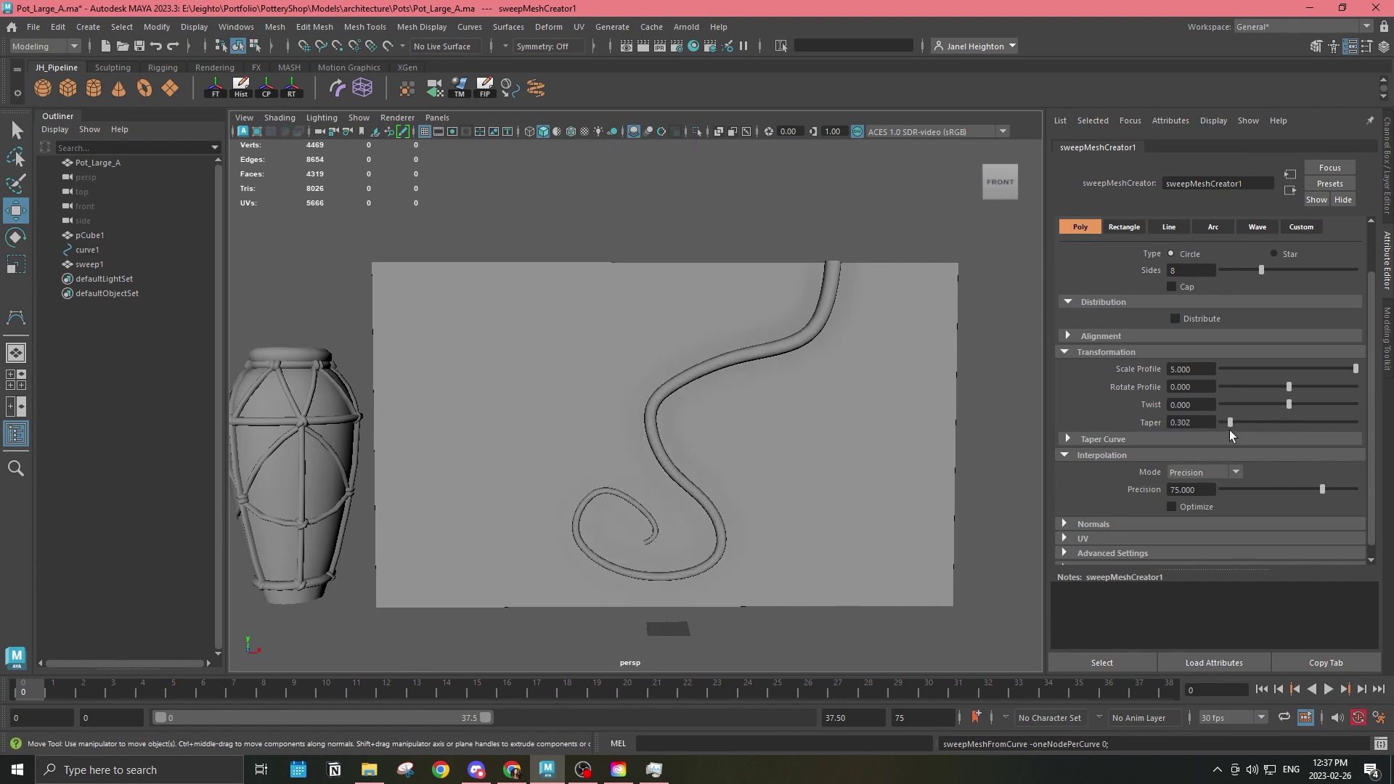
left_click_drag(580, 492, 650, 548, "alt")
Orbit and zoom to a front view of the wall to inspect the tapered tube
left_click_drag(765, 489, 762, 419, "alt")
scroll(762, 420, "up", 6)
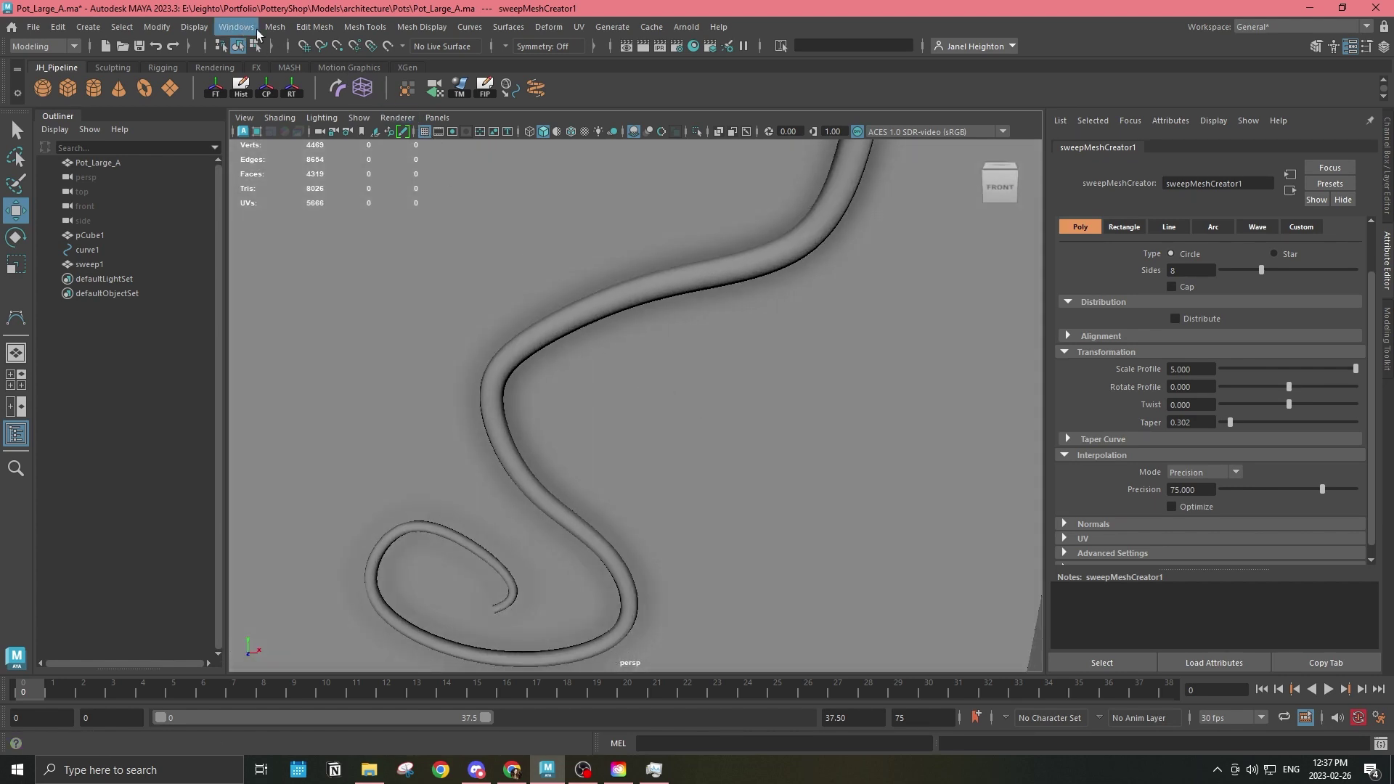
left_click(314, 27)
mouse_move(268, 34)
mouse_move(286, 68)
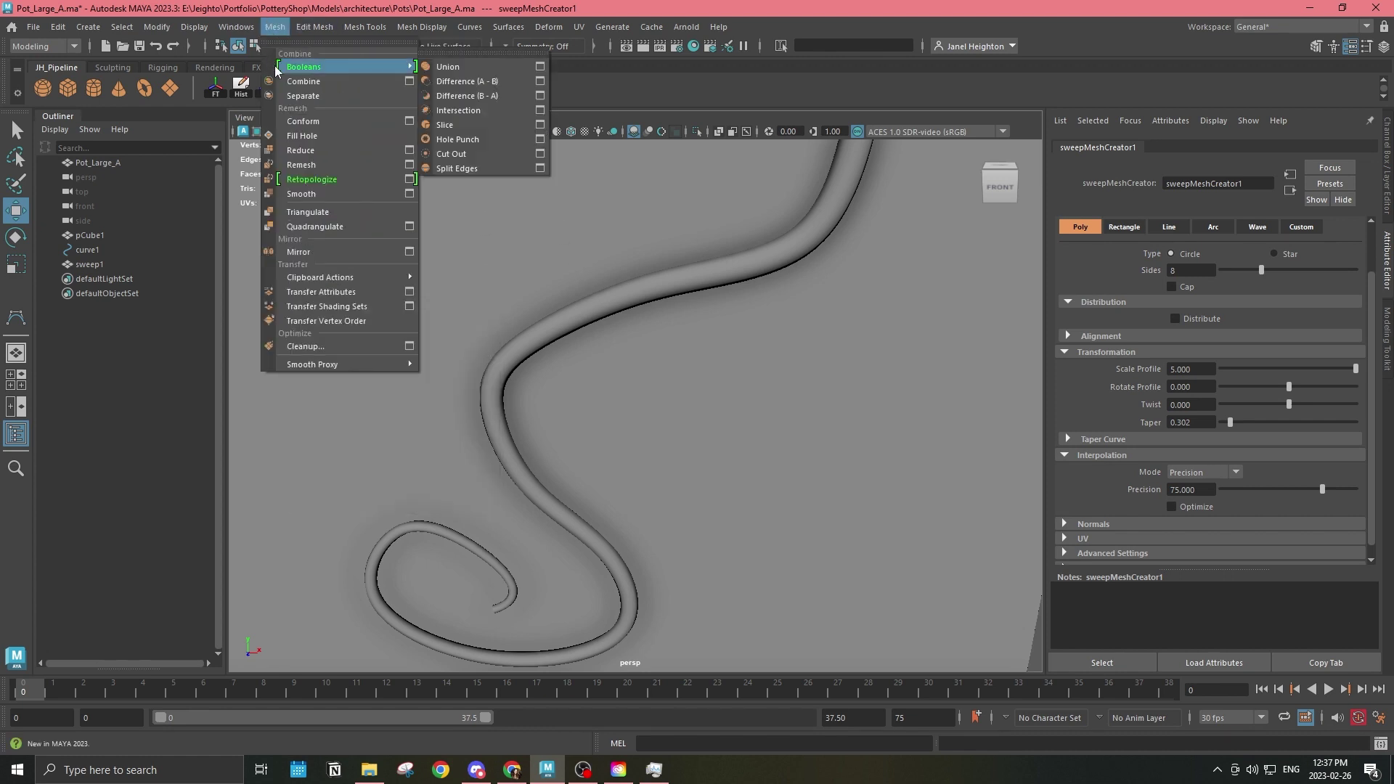
left_click(847, 302)
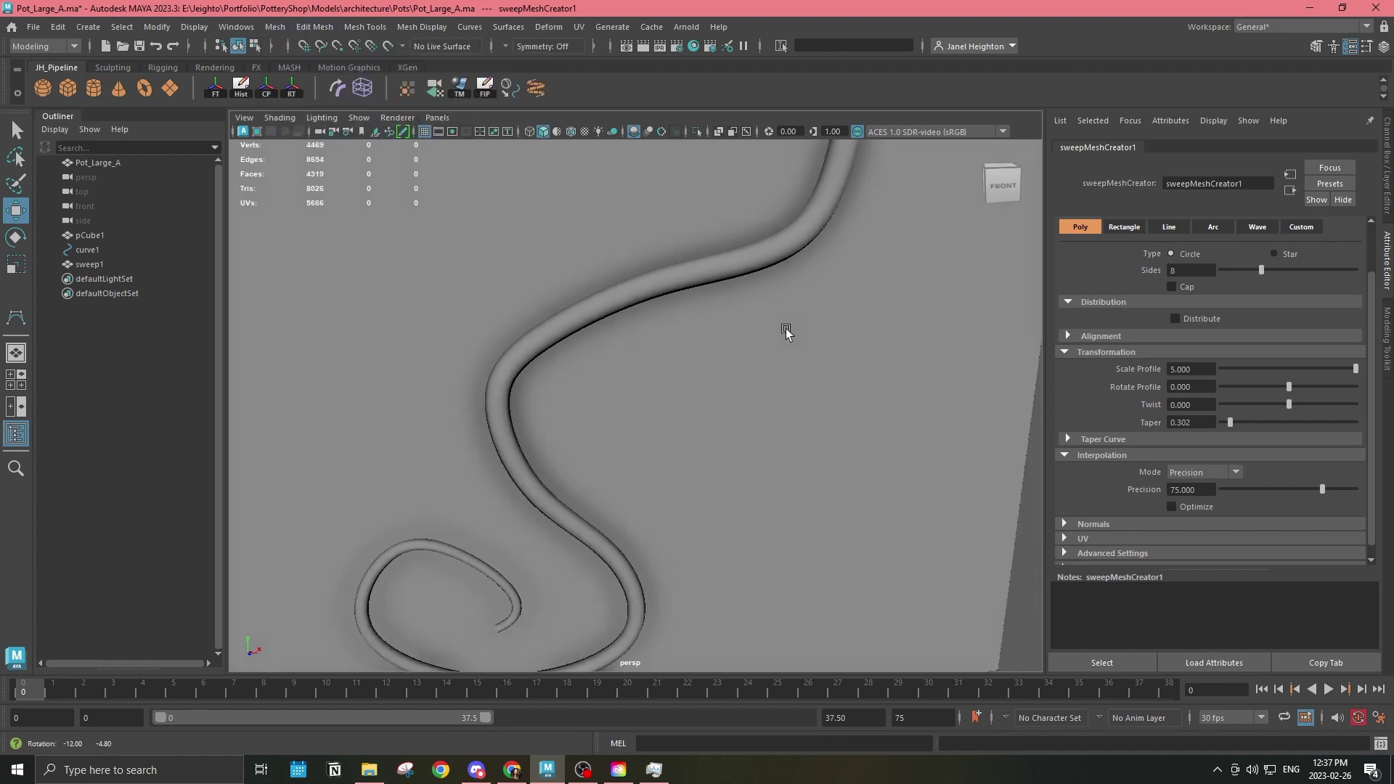
scroll(722, 312, "down", 5)
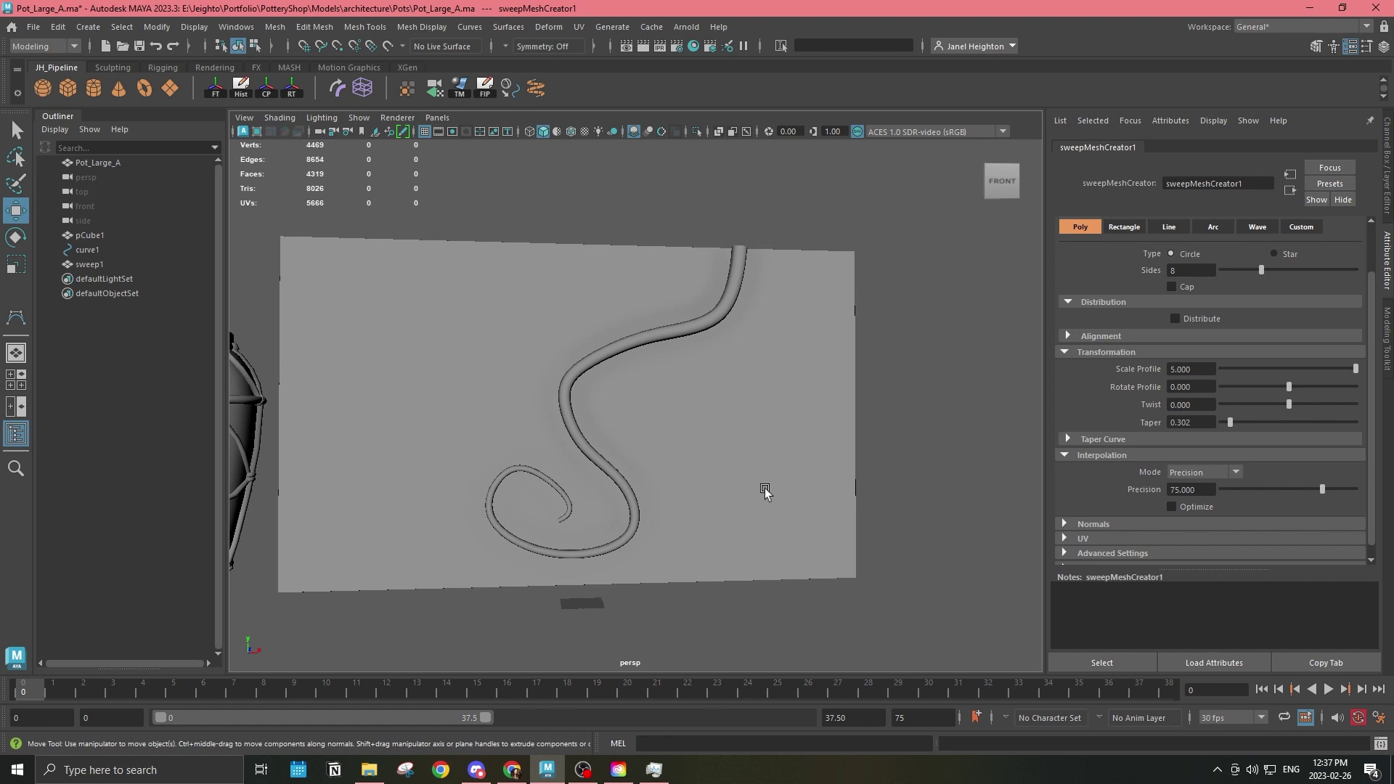